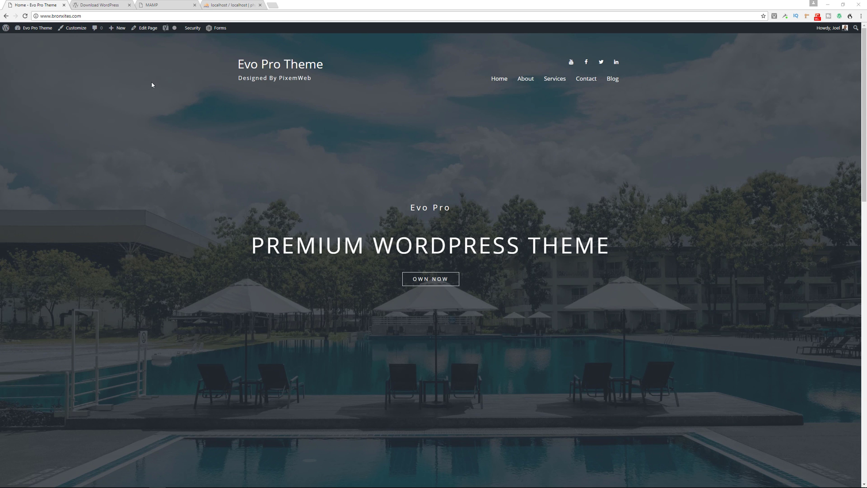
Step: Search the plugin directory for 'widgets import export' and install Widget Importer & Exporter
{"action": "mouse_move", "coordinate": [36, 28]}
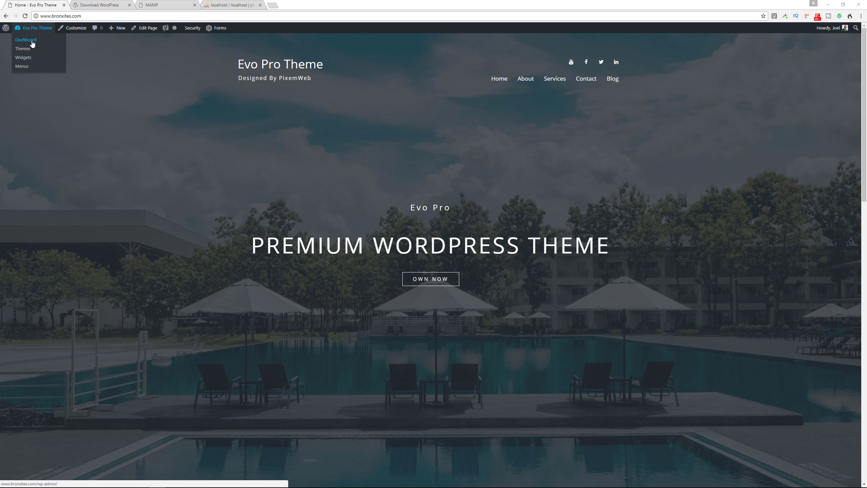
{"action": "left_click", "coordinate": [32, 44]}
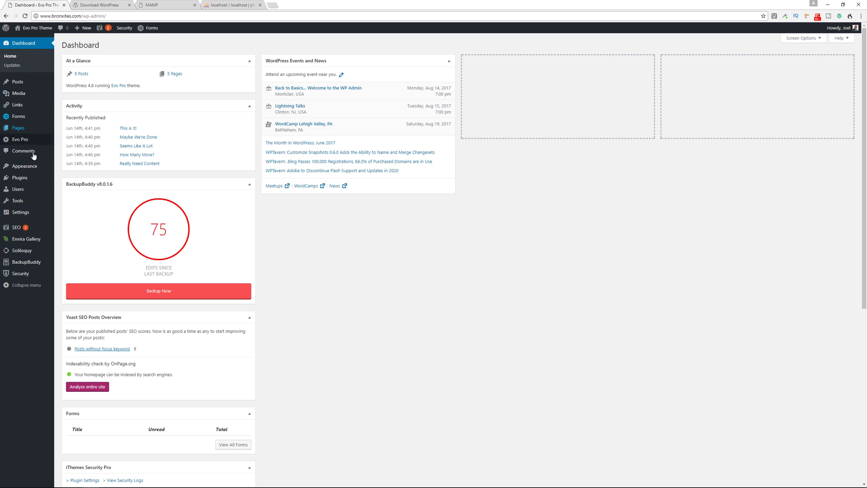
{"action": "mouse_move", "coordinate": [20, 180]}
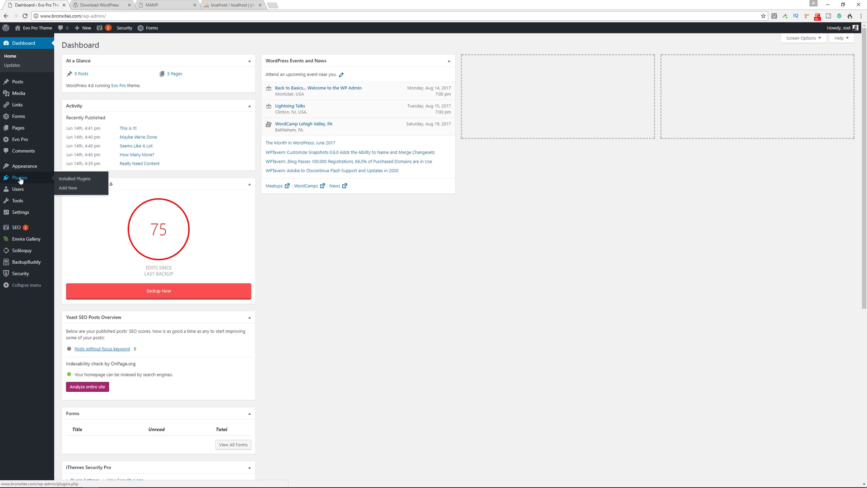
{"action": "left_click", "coordinate": [68, 188]}
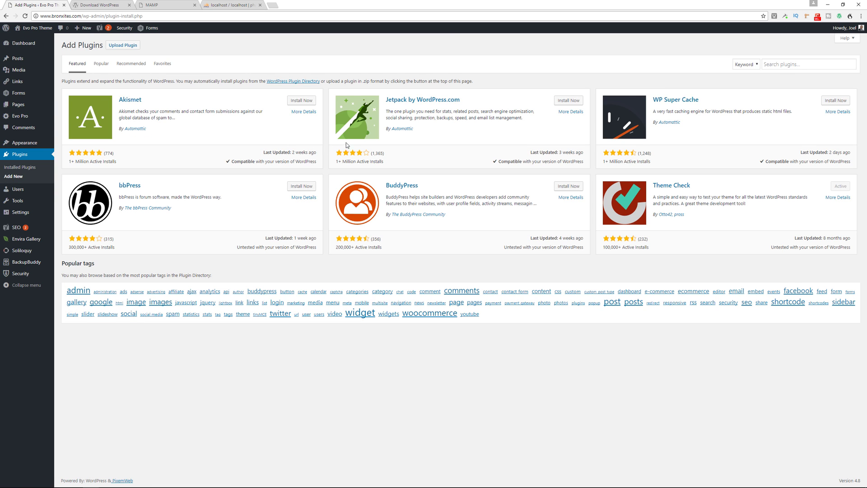
{"action": "left_click", "coordinate": [794, 63]}
{"action": "type", "text": "widgets import export"}
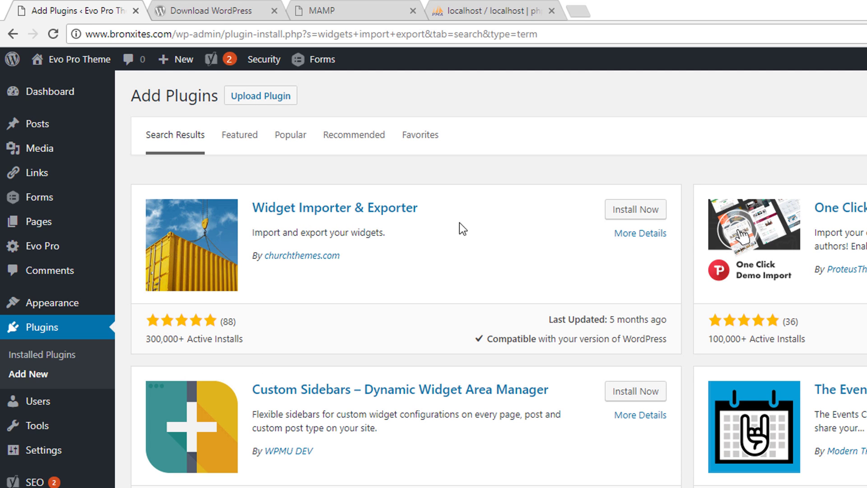
{"action": "left_click", "coordinate": [642, 211]}
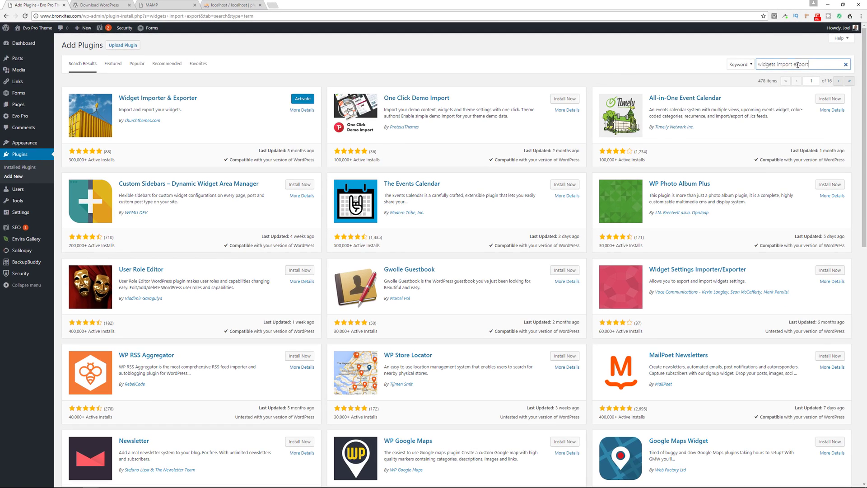
Step: Search for the Customizer Export/Import plugin and install it
{"action": "left_click_drag", "start_coordinate": [809, 66], "coordinate": [758, 67]}
{"action": "type", "text": "customizer export import"}
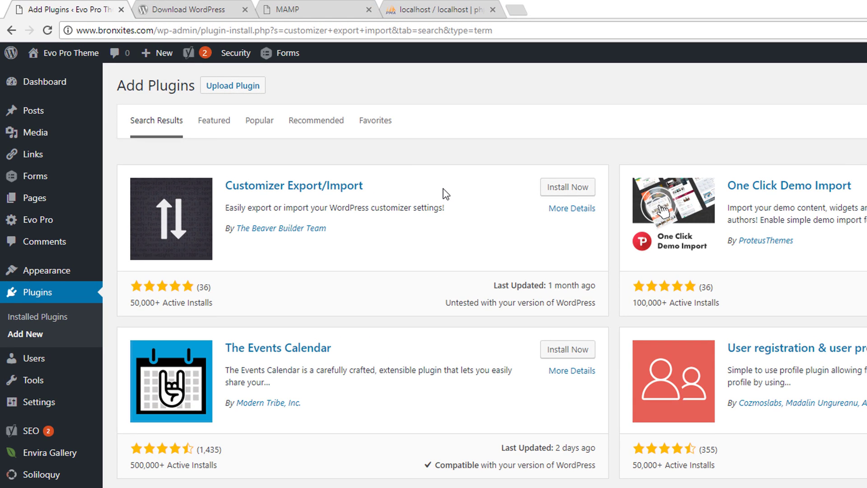
{"action": "left_click", "coordinate": [566, 193]}
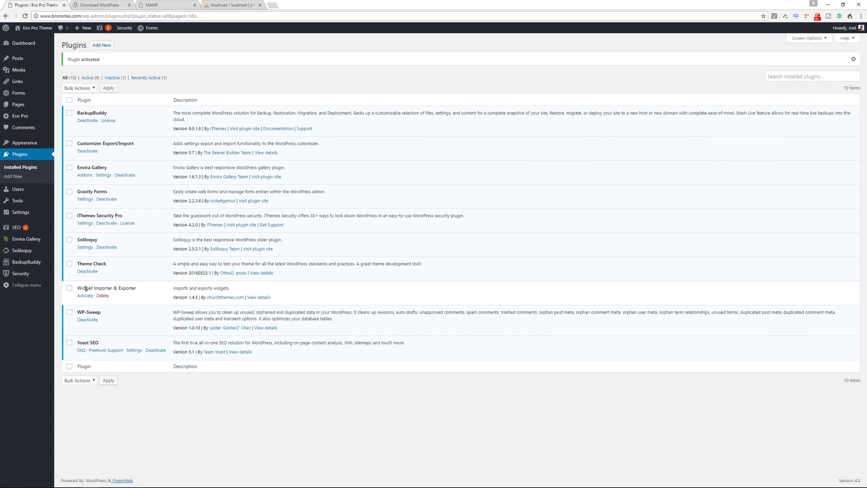
Step: Activate Widget Importer & Exporter, export the site's widgets as a .wie file, then open the Customizer
{"action": "left_click", "coordinate": [89, 280]}
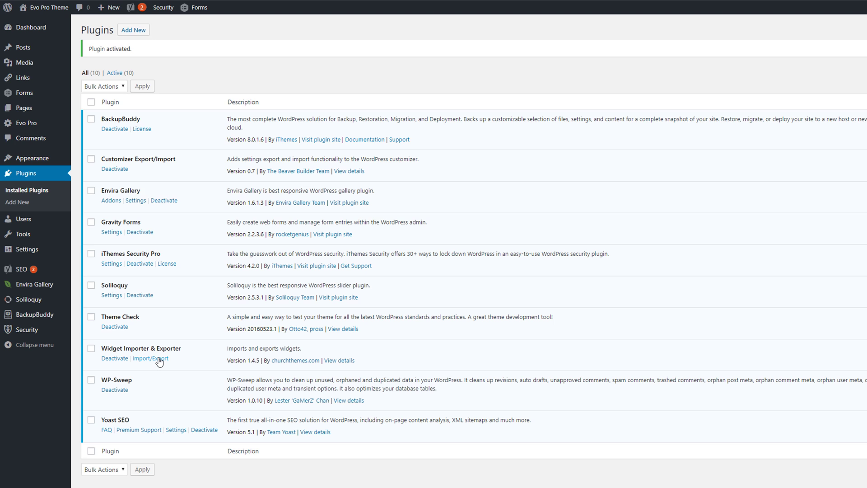
{"action": "left_click", "coordinate": [158, 358]}
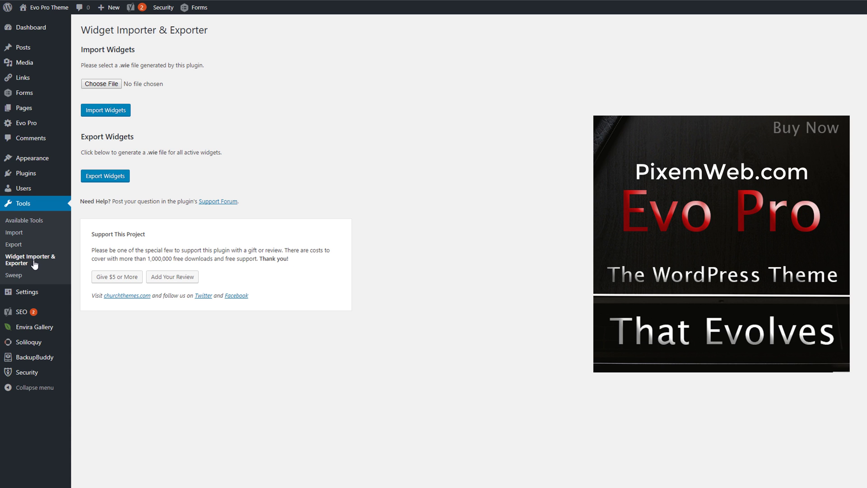
{"action": "left_click", "coordinate": [113, 176]}
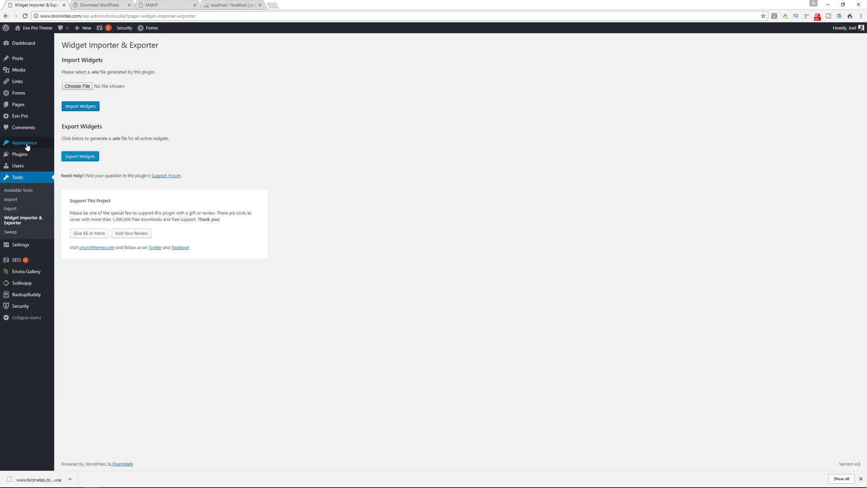
{"action": "mouse_move", "coordinate": [27, 144]}
{"action": "left_click", "coordinate": [69, 153]}
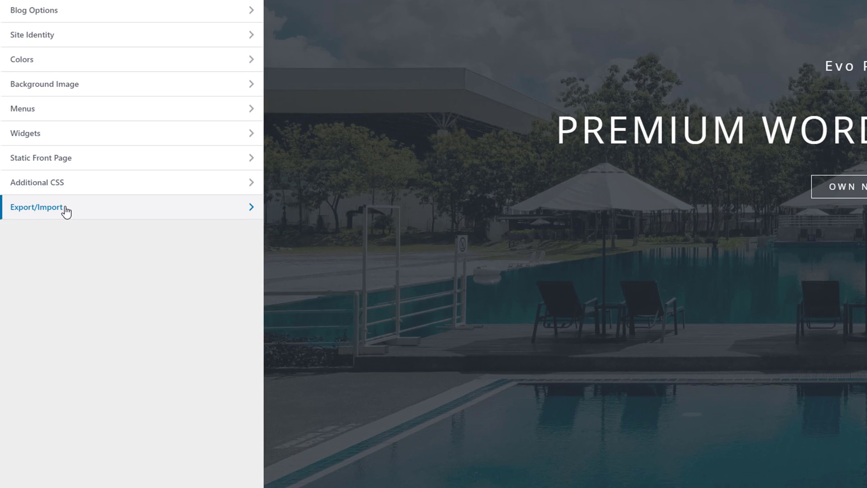
Step: Export the Evo Pro customizer settings to evo-pro-export.dat from the Export/Import section
{"action": "left_click", "coordinate": [35, 298]}
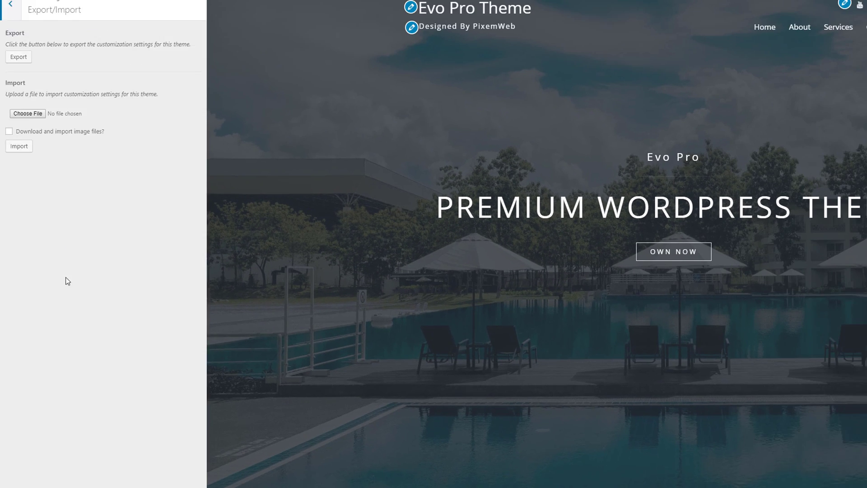
{"action": "left_click", "coordinate": [14, 109]}
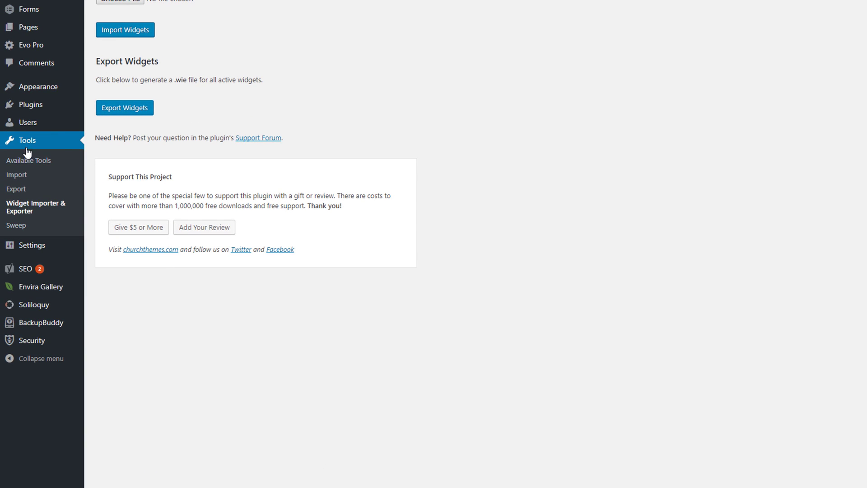
Step: Download an all-content XML export of the site, then go to the WordPress.org download page
{"action": "left_click", "coordinate": [18, 189]}
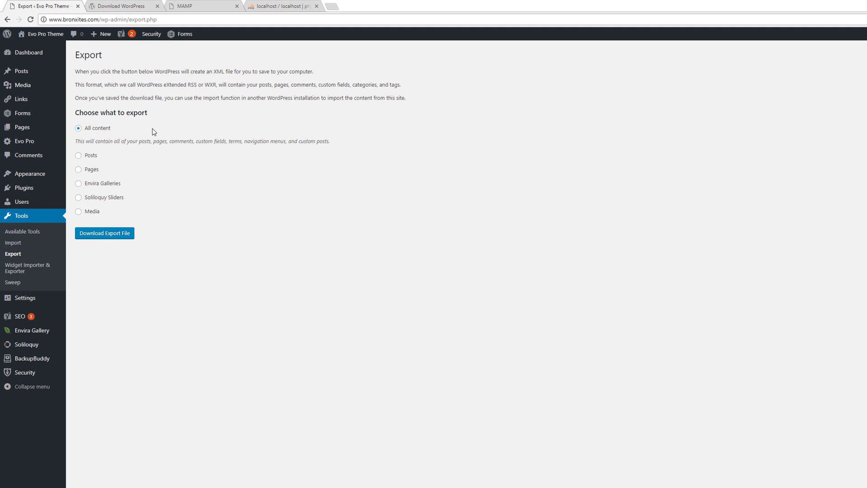
{"action": "left_click", "coordinate": [102, 234]}
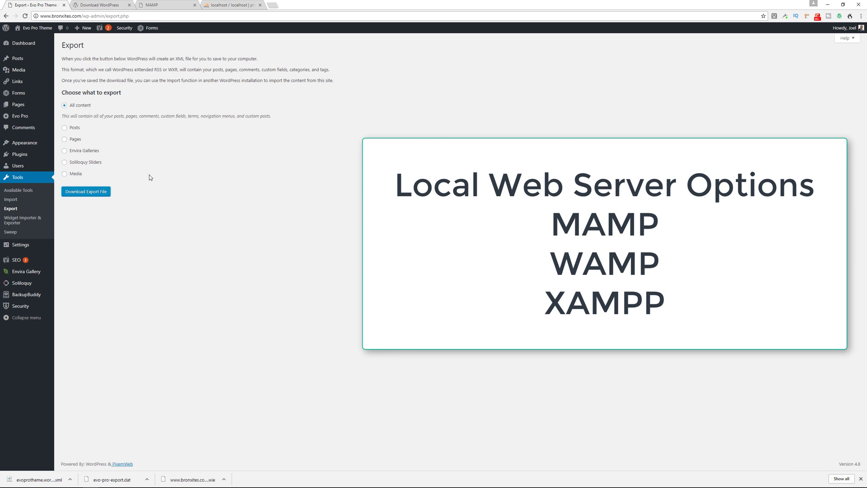
{"action": "left_click", "coordinate": [149, 9]}
{"action": "left_click", "coordinate": [101, 6]}
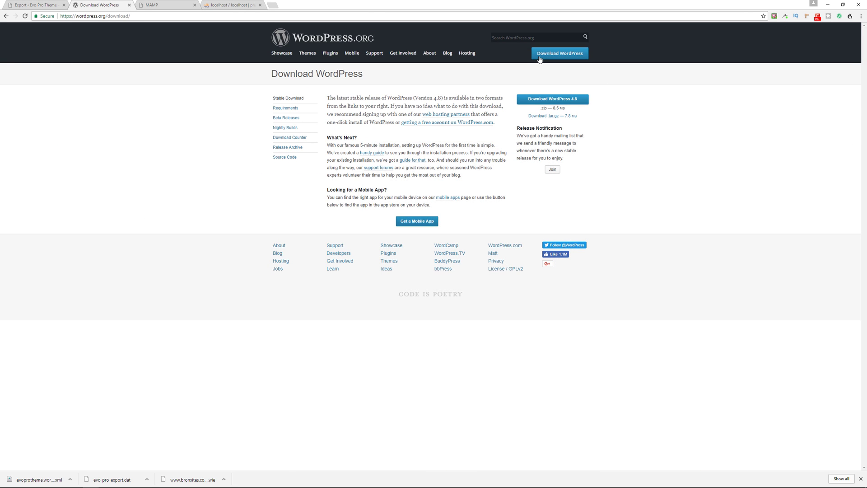
Step: Download WordPress 4.8 and open wordpress-4.8.zip from Downloads
{"action": "left_click", "coordinate": [540, 56]}
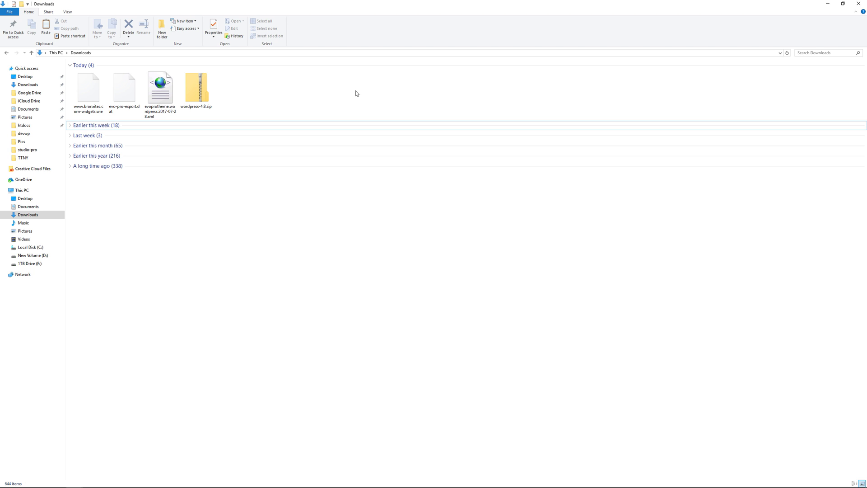
{"action": "left_click", "coordinate": [197, 90]}
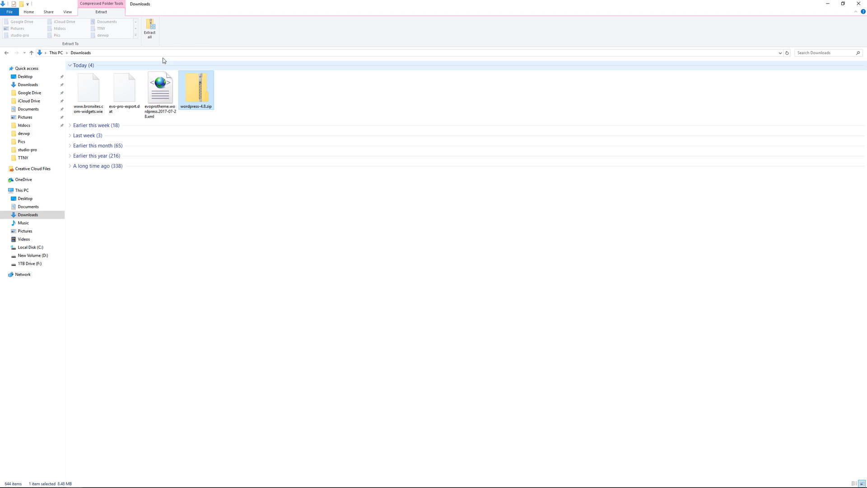
{"action": "key", "text": "Return"}
{"action": "left_click", "coordinate": [101, 73]}
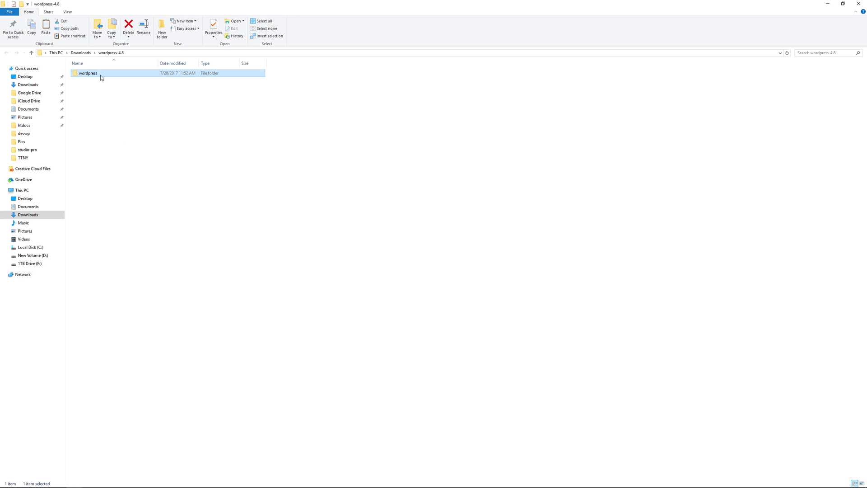
Step: Rename the extracted wordpress folder to siteclone and look in MAMP's htdocs folder
{"action": "left_click", "coordinate": [95, 75]}
{"action": "type", "text": "siteclone"}
{"action": "key", "text": "Return"}
{"action": "left_click", "coordinate": [38, 126]}
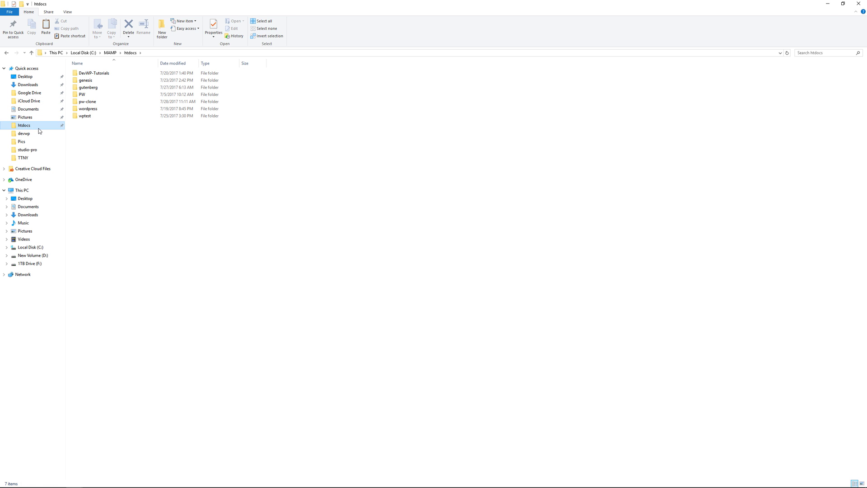
{"action": "key", "text": "super+Tab"}
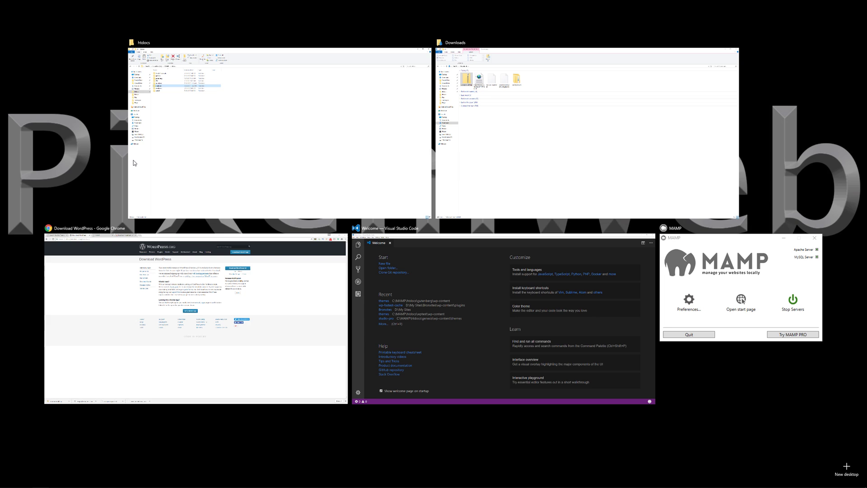
Step: Open phpMyAdmin's Databases page from the MAMP start page
{"action": "left_click", "coordinate": [302, 294]}
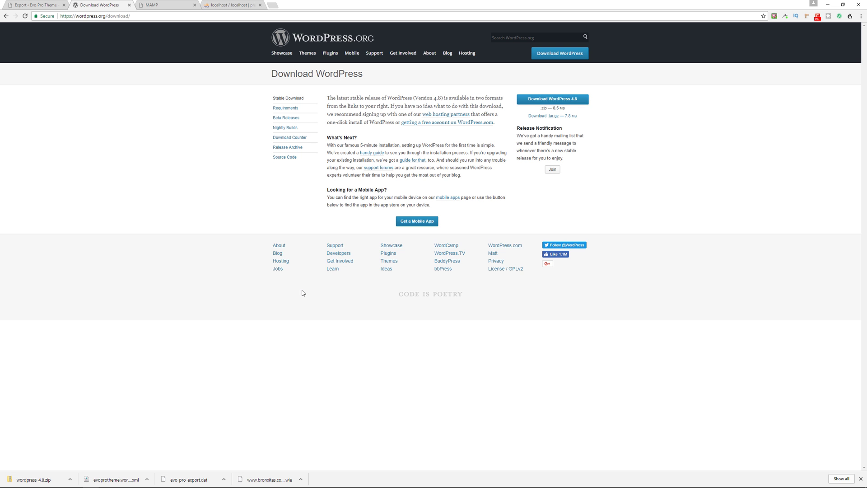
{"action": "key", "text": "ctrl+Tab"}
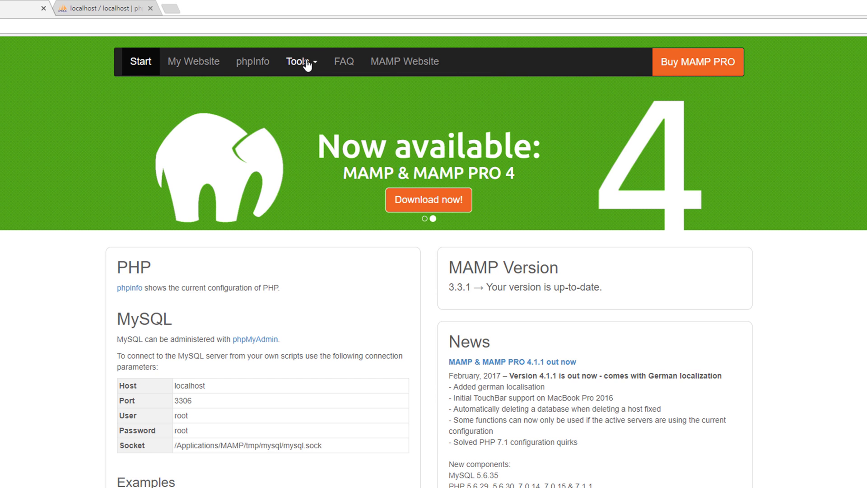
{"action": "left_click", "coordinate": [355, 38]}
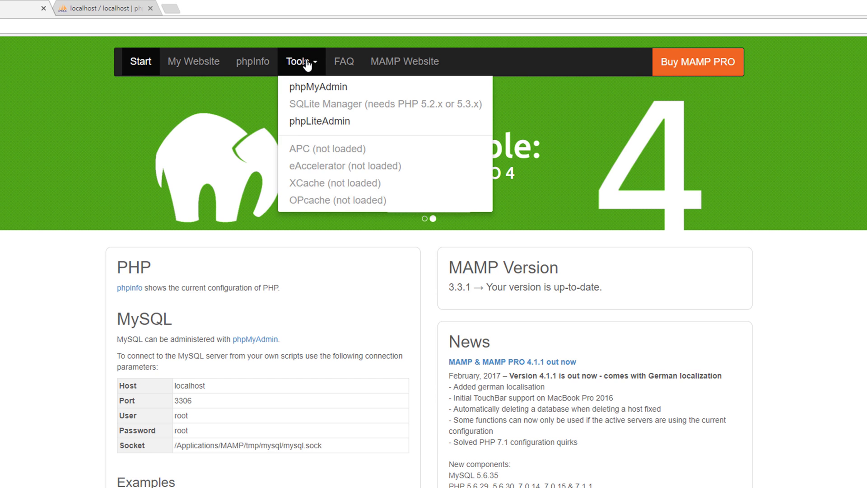
{"action": "left_click", "coordinate": [315, 87]}
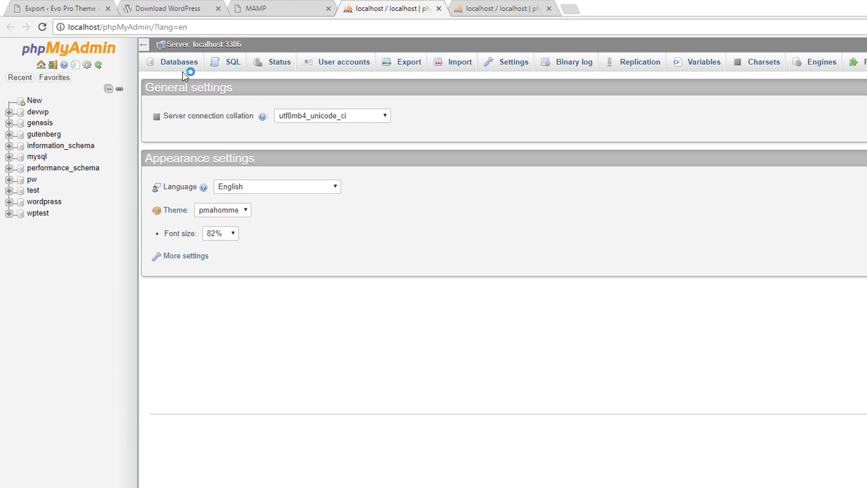
{"action": "left_click", "coordinate": [113, 39]}
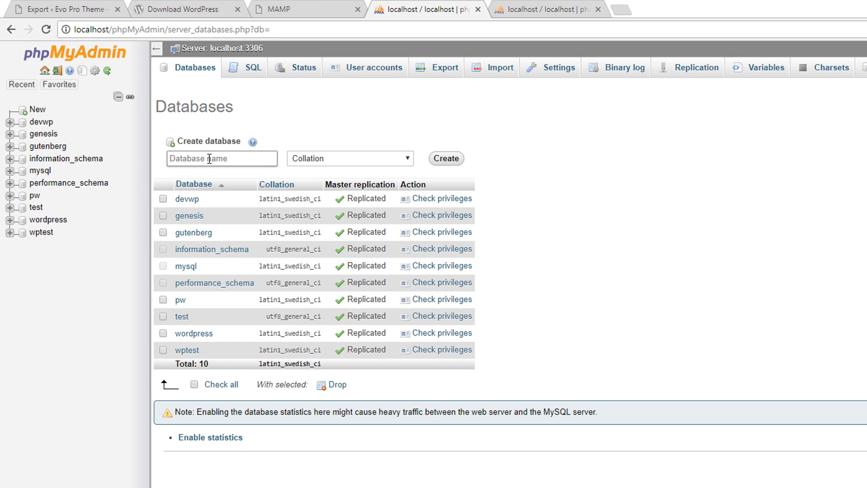
Step: Create an empty database named siteclone, then open MAMP's localhost website listing
{"action": "left_click", "coordinate": [210, 159]}
{"action": "type", "text": "steclone"}
{"action": "left_click", "coordinate": [172, 159]}
{"action": "type", "text": "i"}
{"action": "left_click", "coordinate": [445, 160]}
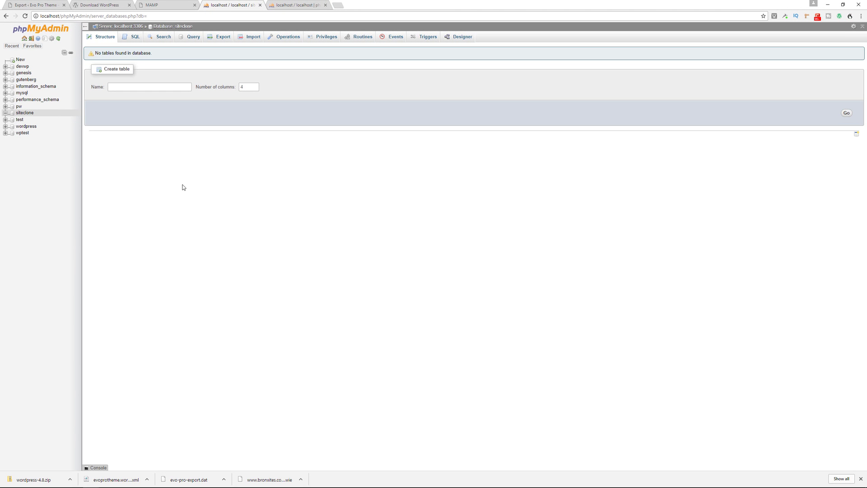
{"action": "left_click", "coordinate": [165, 5]}
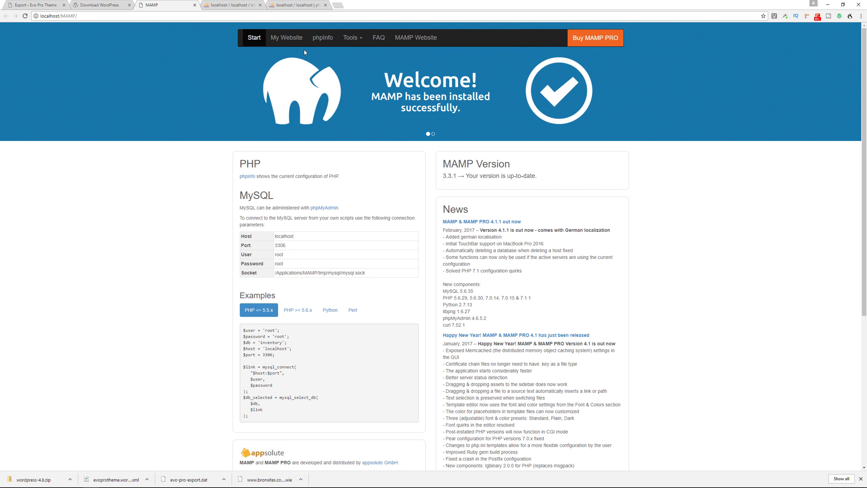
{"action": "left_click", "coordinate": [273, 38]}
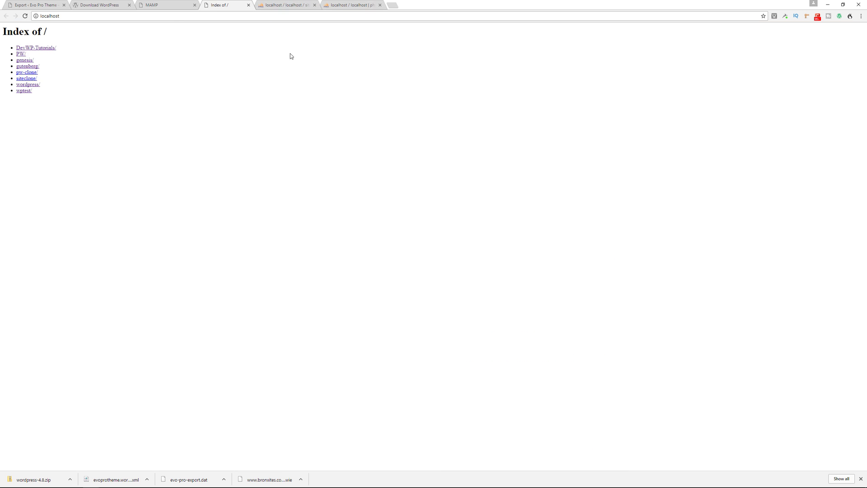
Step: Start the siteclone setup and connect it to the siteclone database as the root user with its password
{"action": "left_click", "coordinate": [28, 79]}
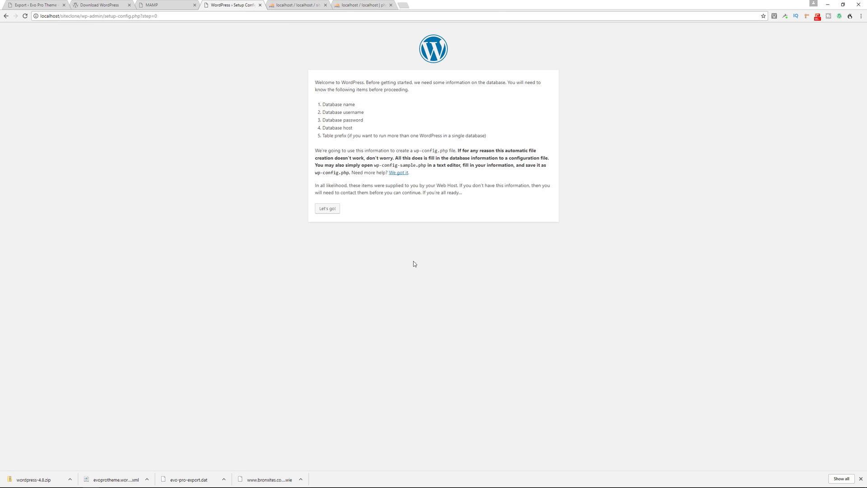
{"action": "left_click", "coordinate": [327, 209]}
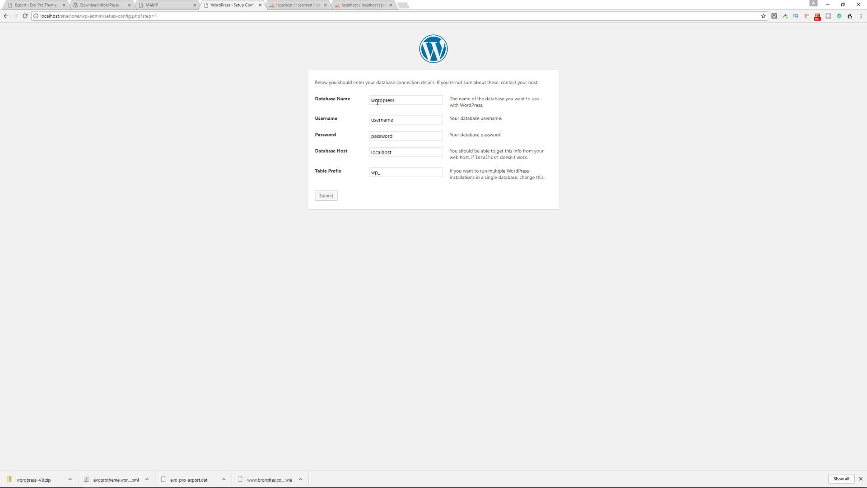
{"action": "double_click", "coordinate": [377, 103]}
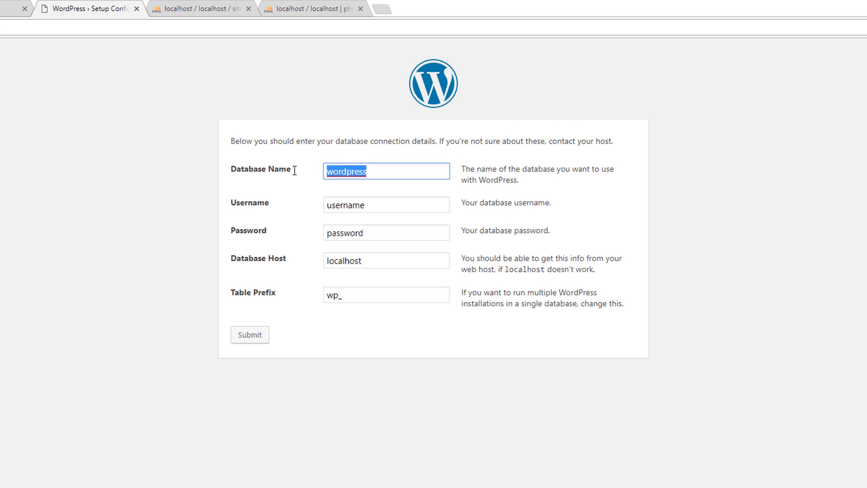
{"action": "type", "text": "siteclone"}
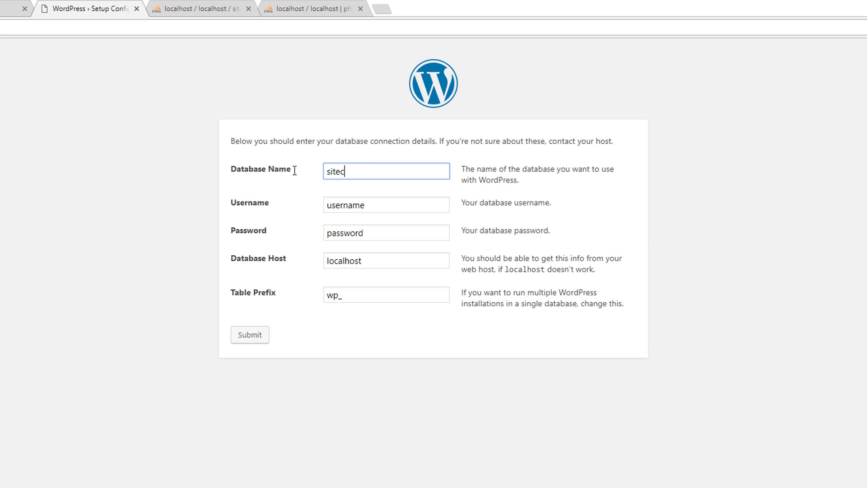
{"action": "double_click", "coordinate": [339, 205]}
{"action": "type", "text": "root"}
{"action": "key", "text": "Tab"}
{"action": "type", "text": "root"}
{"action": "key", "text": "Tab"}
{"action": "key", "text": "Tab"}
{"action": "key", "text": "Tab"}
{"action": "key", "text": "Return"}
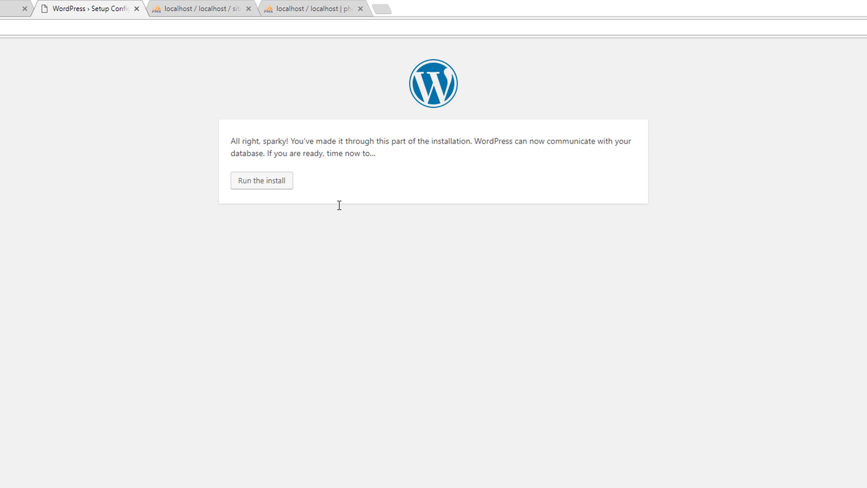
Step: Install WordPress titled 'Site Clone' with admin user demo, the admin password and an e-mail address
{"action": "left_click", "coordinate": [269, 183]}
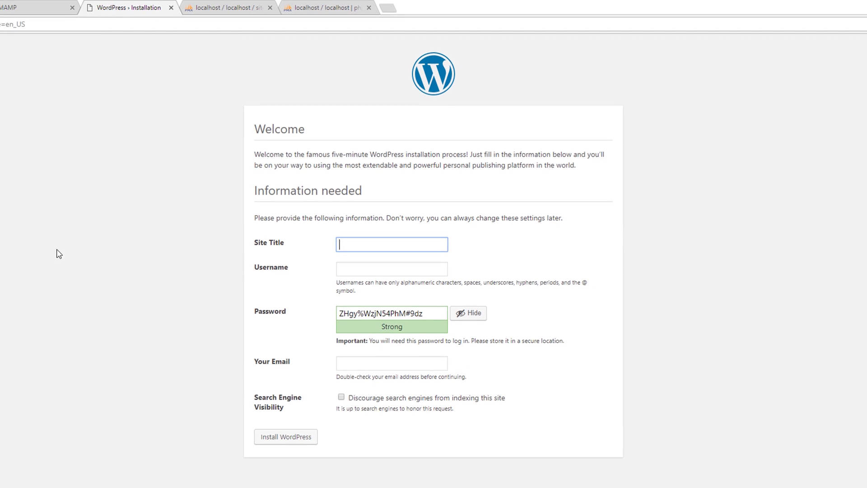
{"action": "type", "text": "Site Clone"}
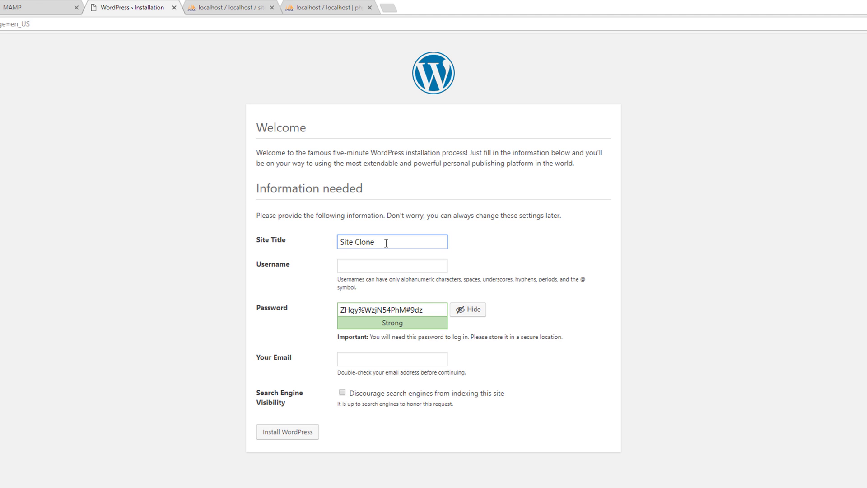
{"action": "left_click", "coordinate": [389, 268]}
{"action": "type", "text": "demo"}
{"action": "key", "text": "Tab"}
{"action": "type", "text": "root"}
{"action": "key", "text": "Tab"}
{"action": "key", "text": "Tab"}
{"action": "key", "text": "space"}
{"action": "key", "text": "Tab"}
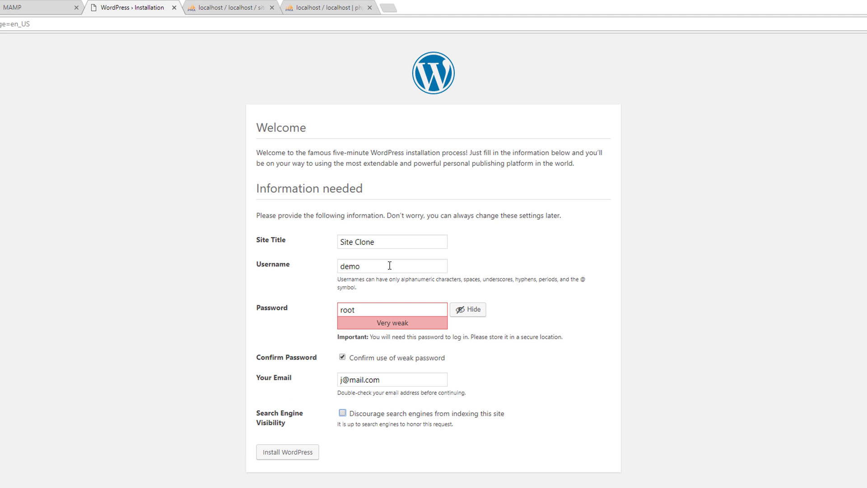
{"action": "key", "text": "Tab"}
{"action": "key", "text": "Return"}
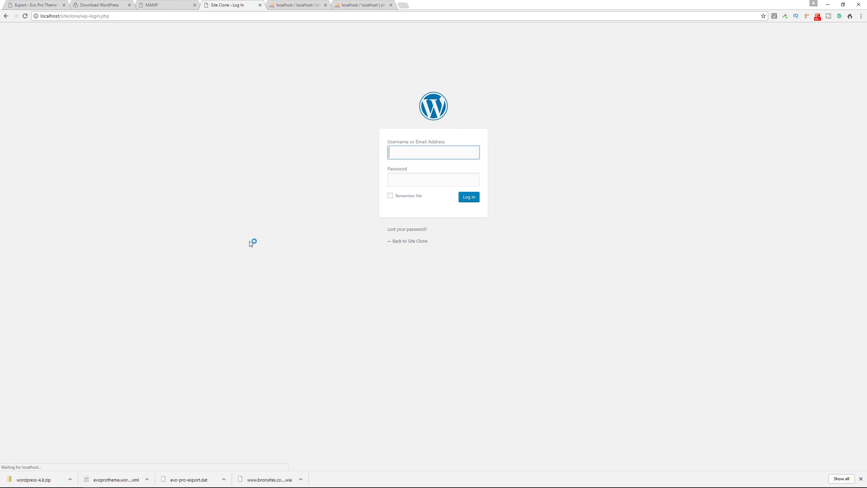
Step: Log in and permanently delete the Hello world! post
{"action": "left_click", "coordinate": [469, 197]}
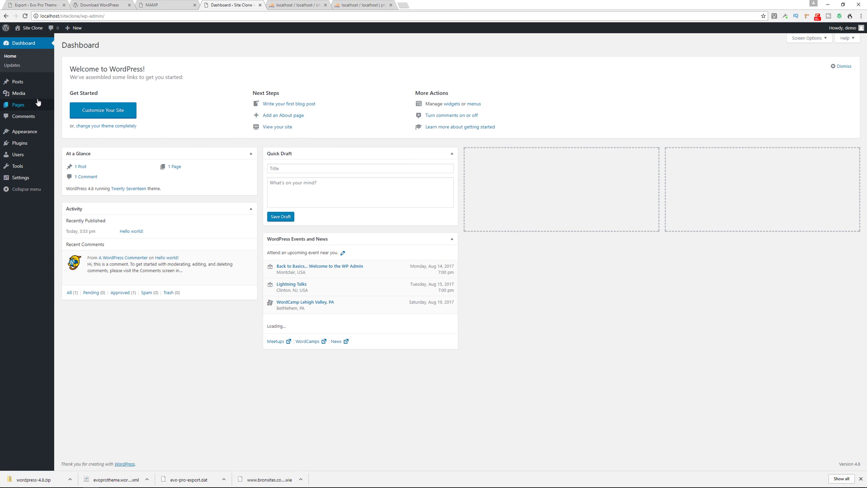
{"action": "mouse_move", "coordinate": [22, 83]}
{"action": "left_click", "coordinate": [61, 85]}
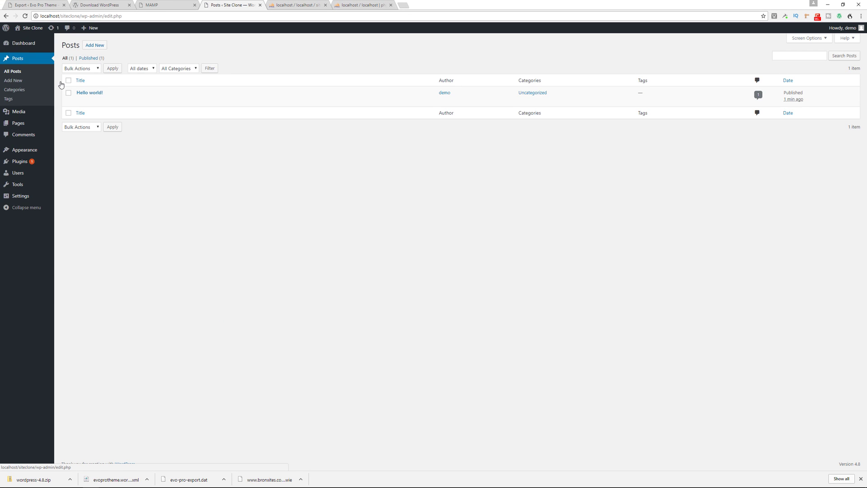
{"action": "left_click", "coordinate": [116, 102]}
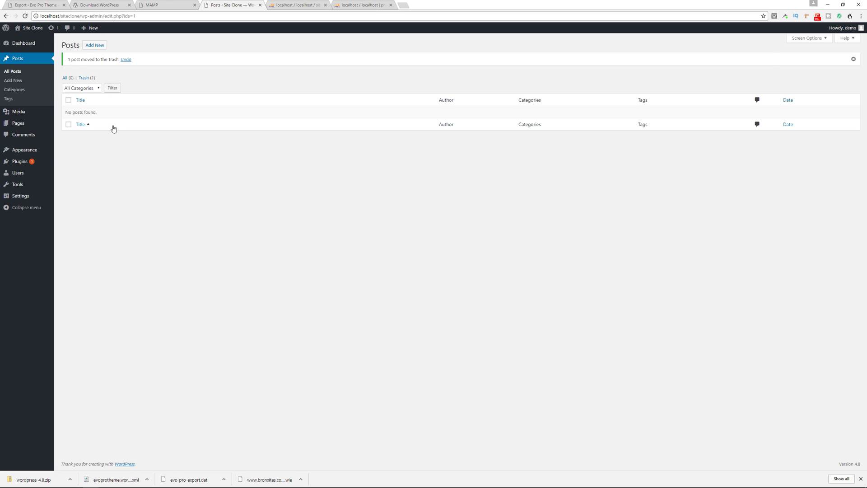
{"action": "left_click", "coordinate": [84, 77]}
{"action": "left_click", "coordinate": [248, 68]}
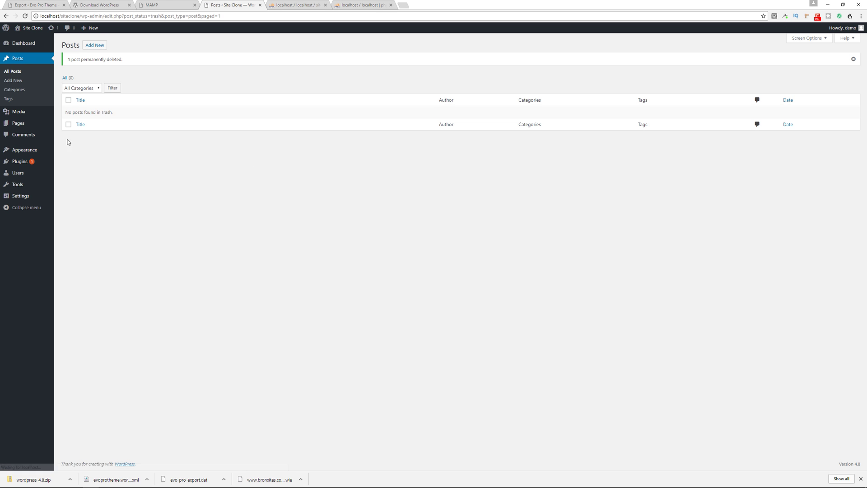
Step: Bulk-delete the Akismet and Hello Dolly plugins
{"action": "mouse_move", "coordinate": [39, 164]}
{"action": "left_click", "coordinate": [69, 163]}
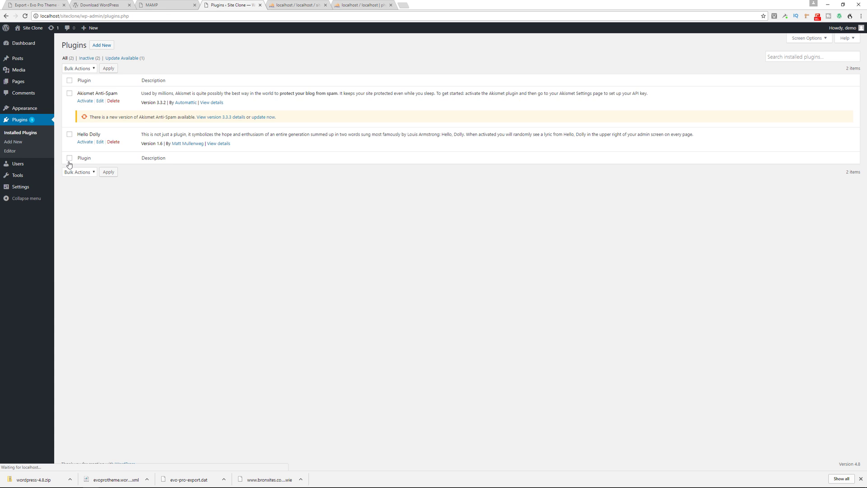
{"action": "left_click", "coordinate": [69, 81]}
{"action": "left_click", "coordinate": [79, 68]}
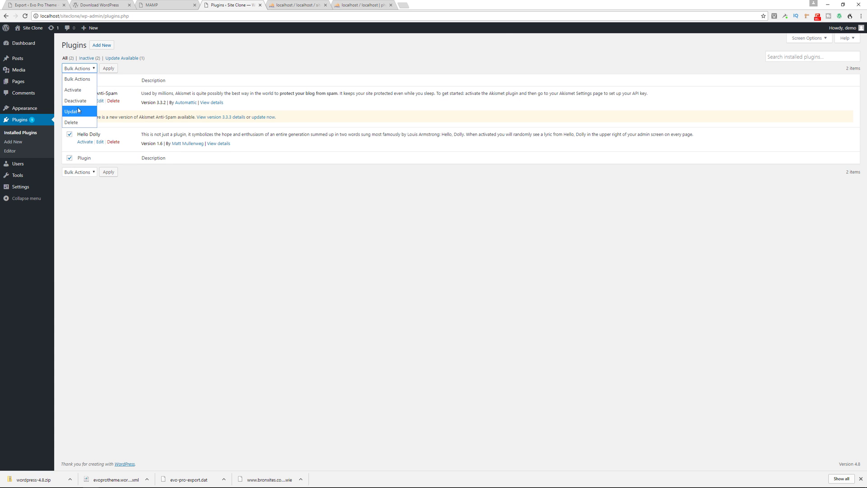
{"action": "left_click", "coordinate": [78, 109]}
{"action": "left_click", "coordinate": [109, 68]}
{"action": "left_click", "coordinate": [460, 54]}
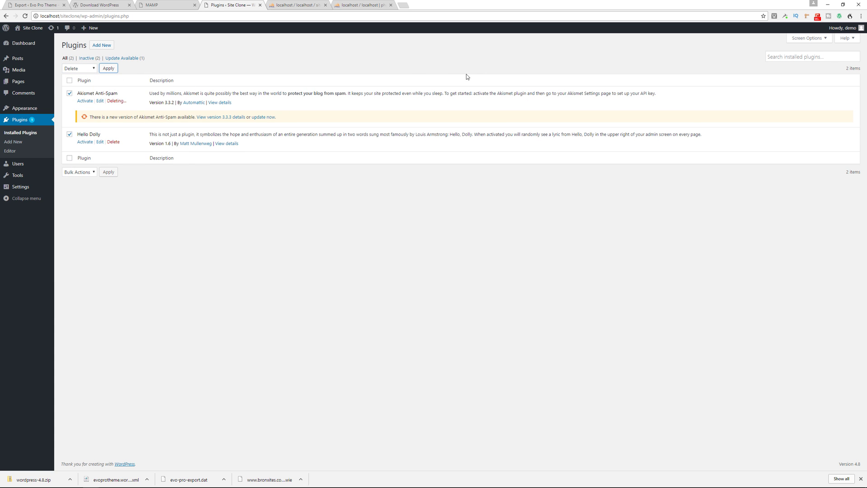
Step: Trash and permanently delete the Sample Page
{"action": "left_click", "coordinate": [31, 83]}
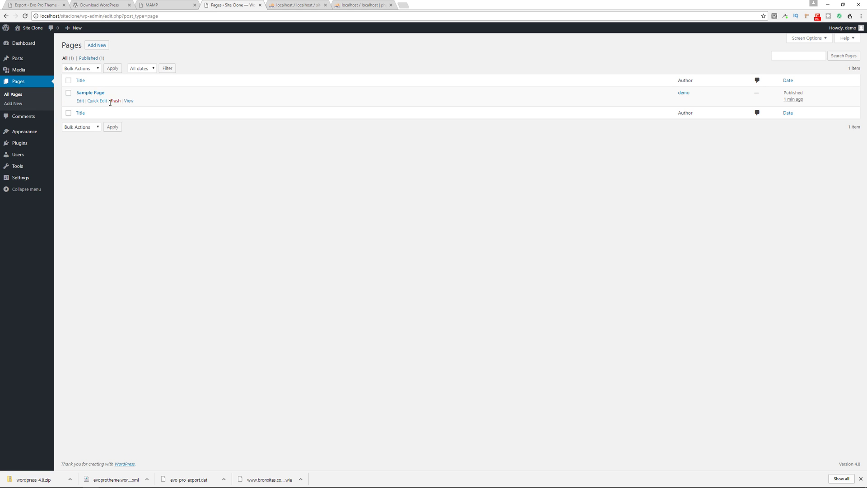
{"action": "left_click", "coordinate": [113, 101]}
{"action": "left_click", "coordinate": [84, 77]}
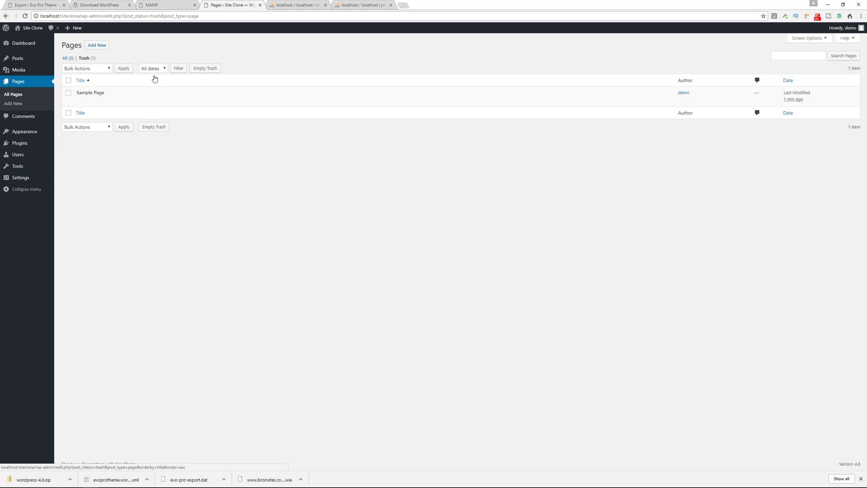
{"action": "left_click", "coordinate": [110, 101]}
Step: Set the permalink structure to Post name
{"action": "mouse_move", "coordinate": [50, 179]}
{"action": "left_click", "coordinate": [67, 224]}
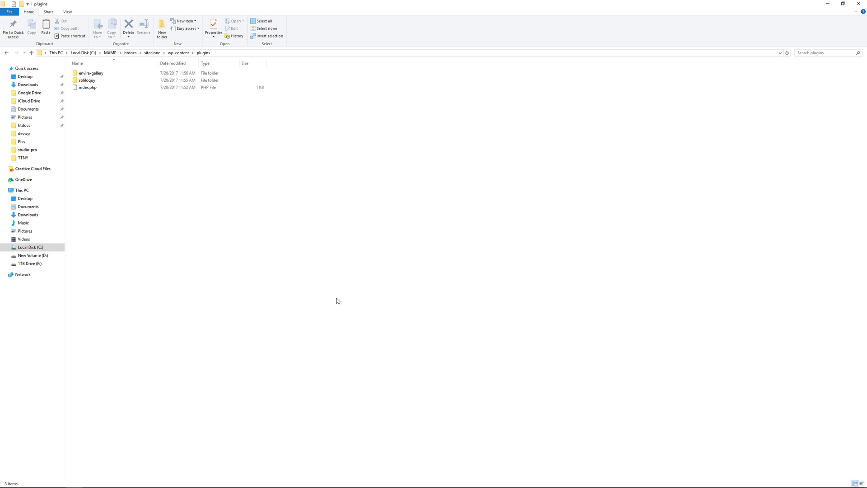
{"action": "key", "text": "alt+Tab"}
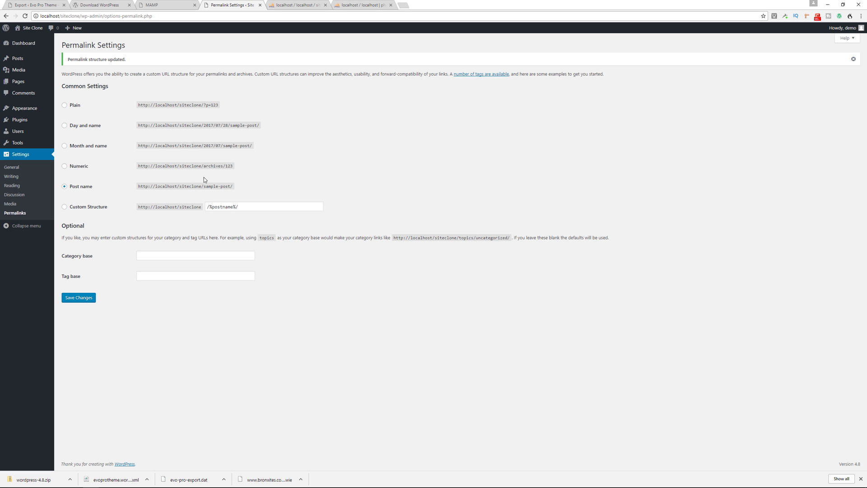
Step: Bulk-activate the Envira Gallery and Soliloquy plugins
{"action": "left_click", "coordinate": [20, 121]}
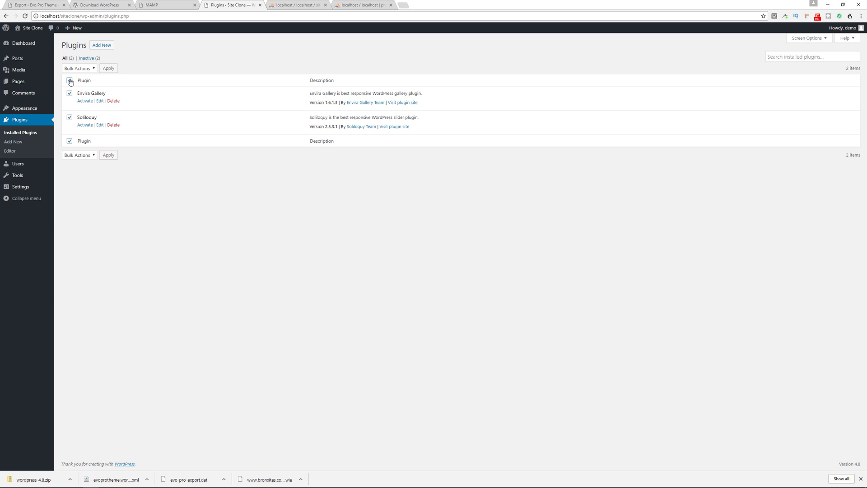
{"action": "left_click", "coordinate": [77, 69]}
{"action": "left_click", "coordinate": [77, 82]}
{"action": "left_click", "coordinate": [107, 68]}
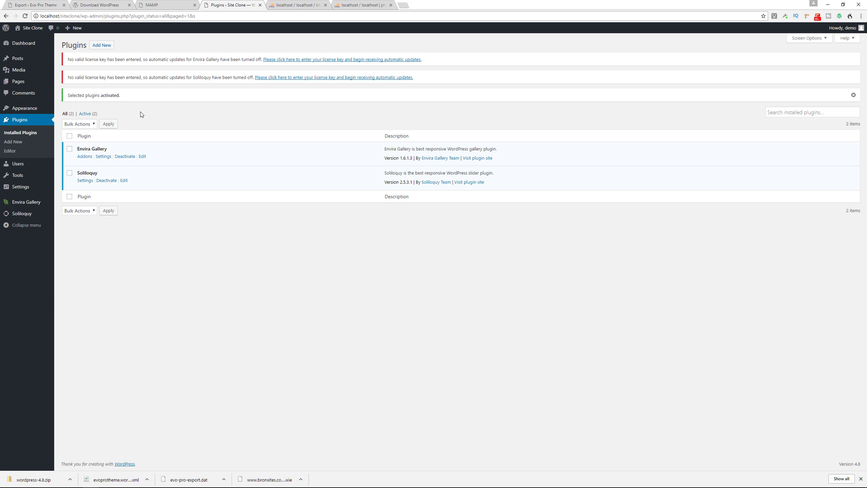
{"action": "key", "text": "super+Tab"}
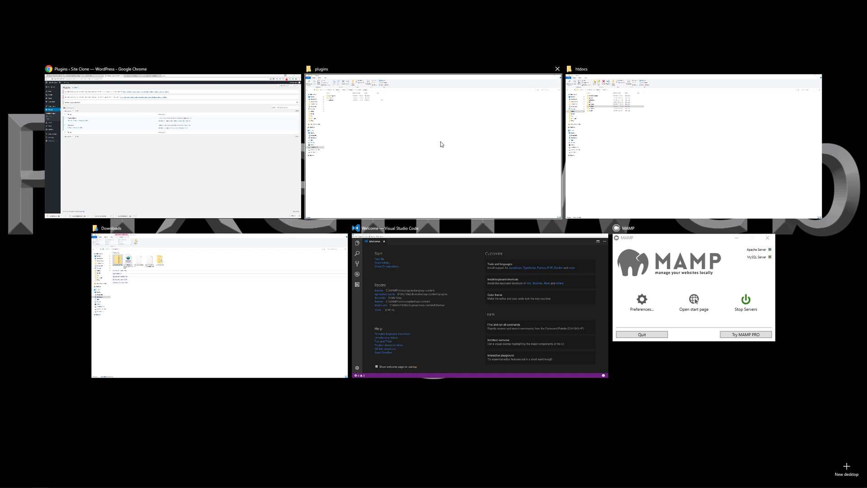
Step: Paste the evo-pro theme folder into siteclone\wp-content\themes
{"action": "left_click", "coordinate": [441, 144]}
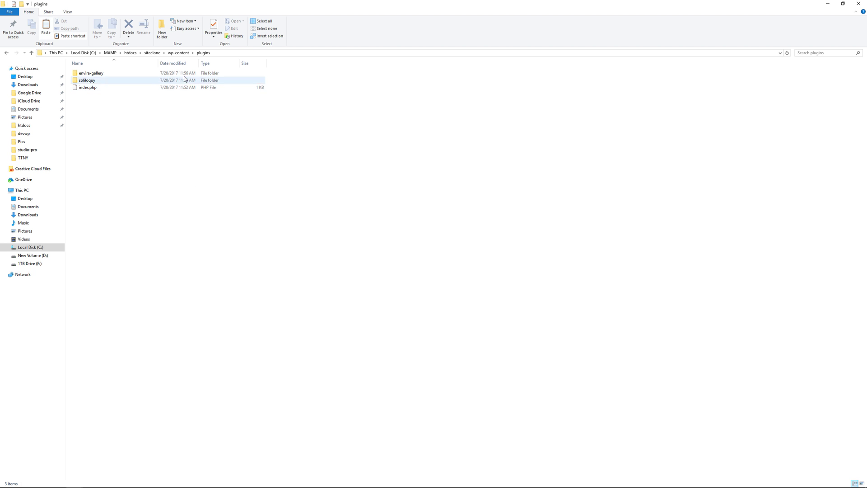
{"action": "left_click", "coordinate": [179, 53]}
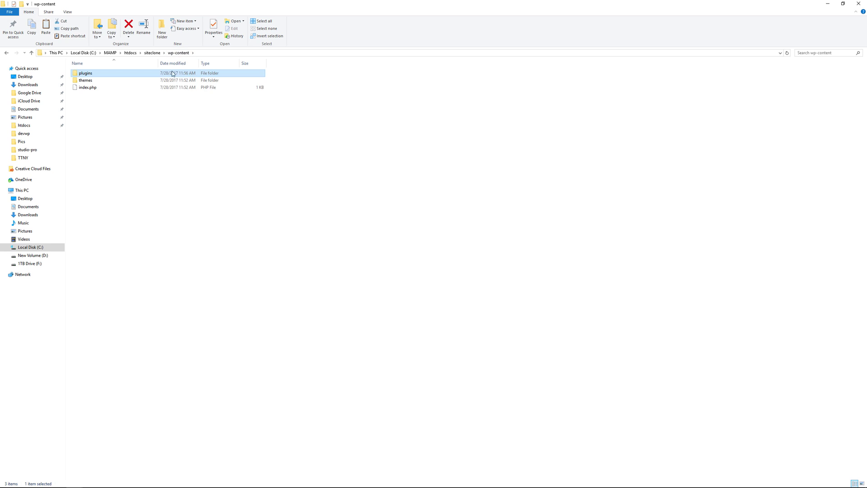
{"action": "double_click", "coordinate": [114, 80]}
{"action": "key", "text": "ctrl+v"}
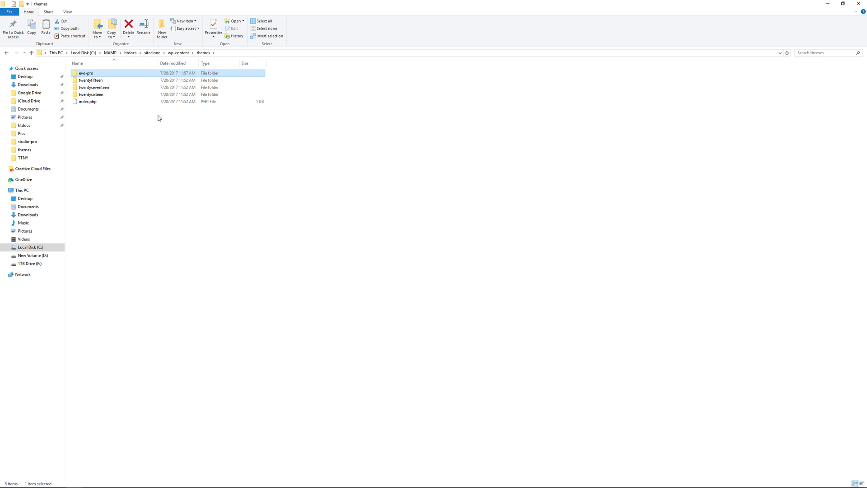
{"action": "key", "text": "super+Tab"}
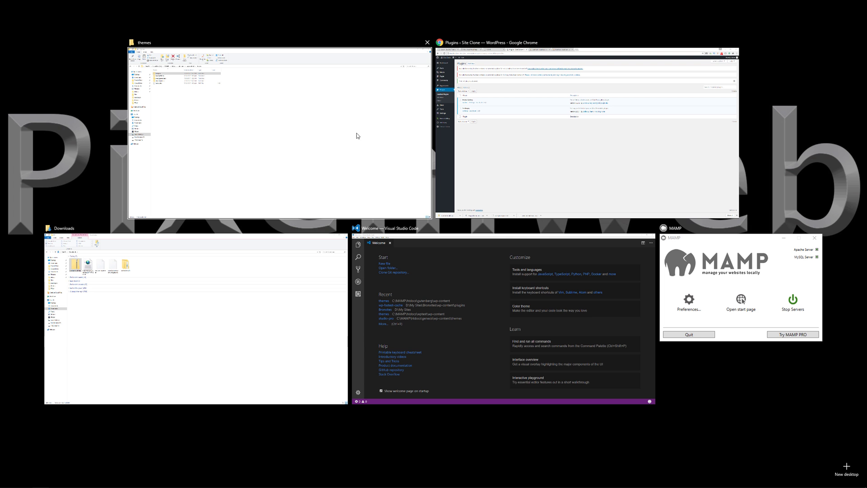
Step: In the browser's WordPress admin, activate the Evo Pro theme for Site Clone
{"action": "left_click", "coordinate": [488, 170]}
{"action": "mouse_move", "coordinate": [25, 110]}
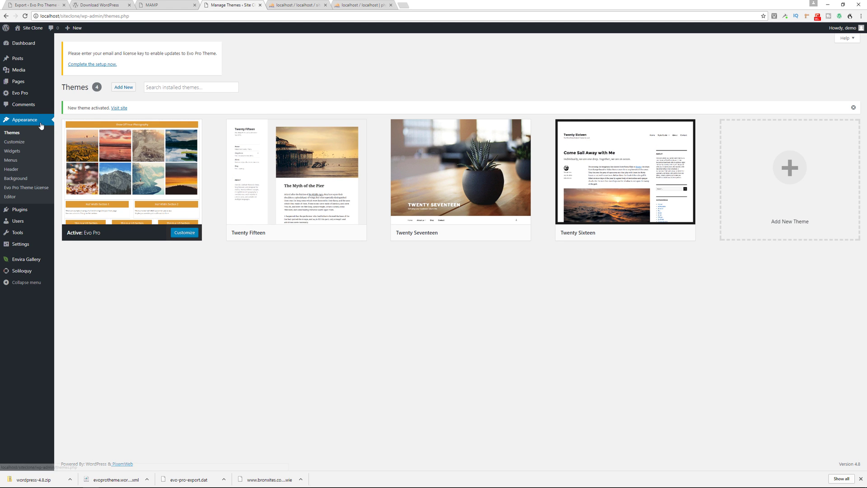
{"action": "mouse_move", "coordinate": [22, 212]}
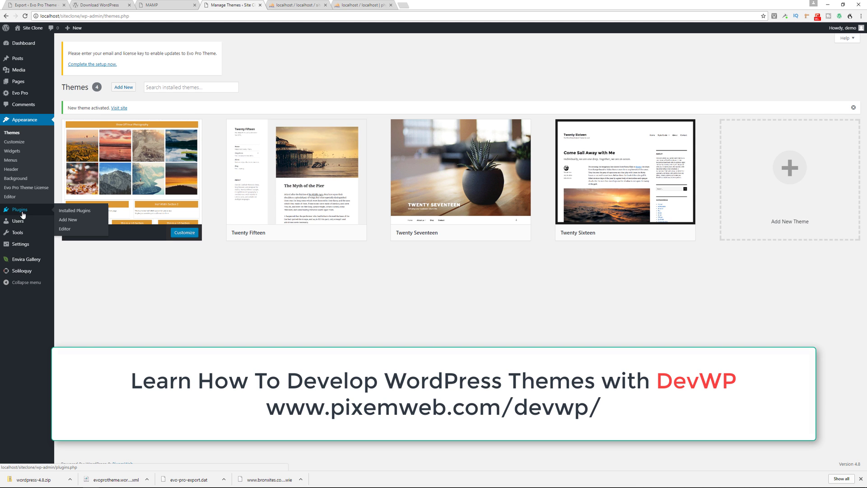
Step: Search plugins for 'widget', install Widget Importer & Exporter and Customizer Export/Import, and activate both
{"action": "left_click", "coordinate": [20, 209]}
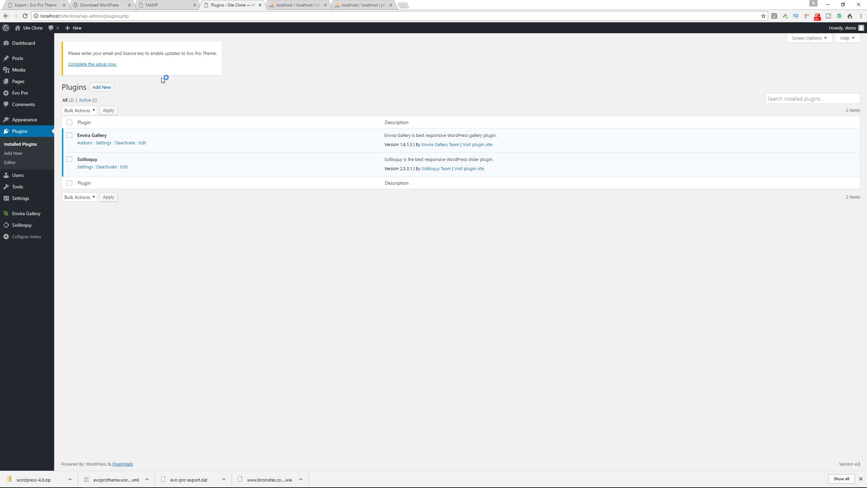
{"action": "left_click", "coordinate": [101, 87]}
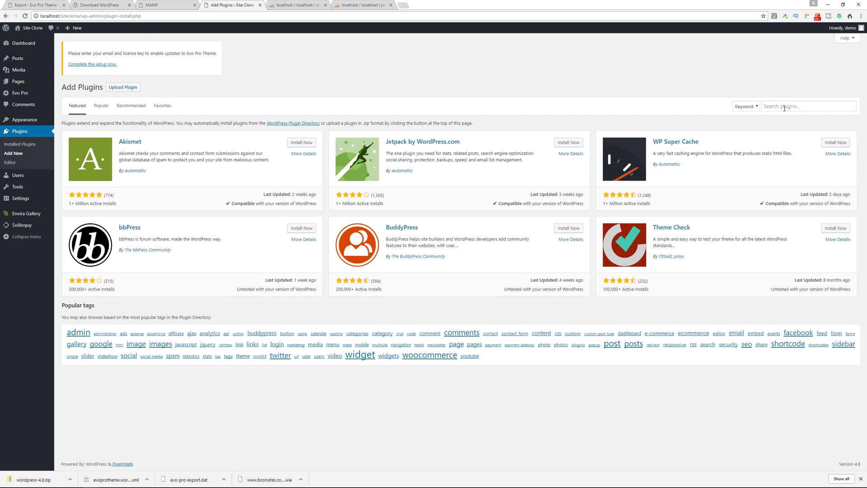
{"action": "left_click", "coordinate": [785, 109]}
{"action": "type", "text": "widget import export"}
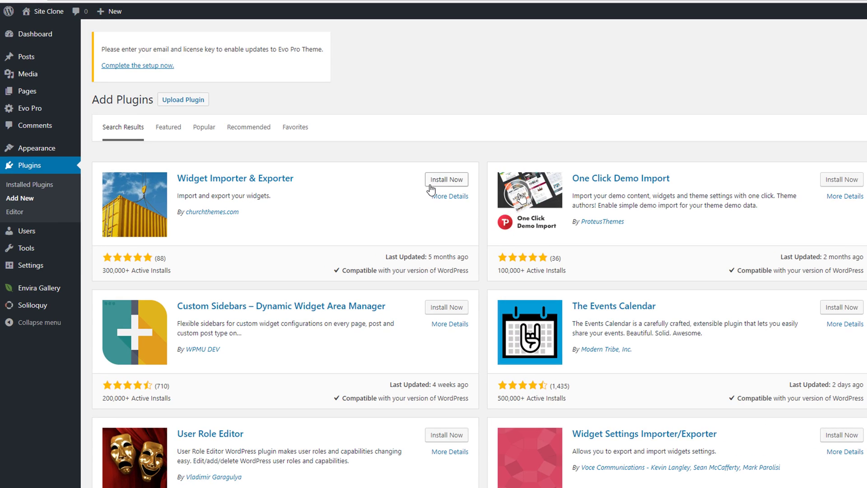
{"action": "left_click", "coordinate": [429, 184]}
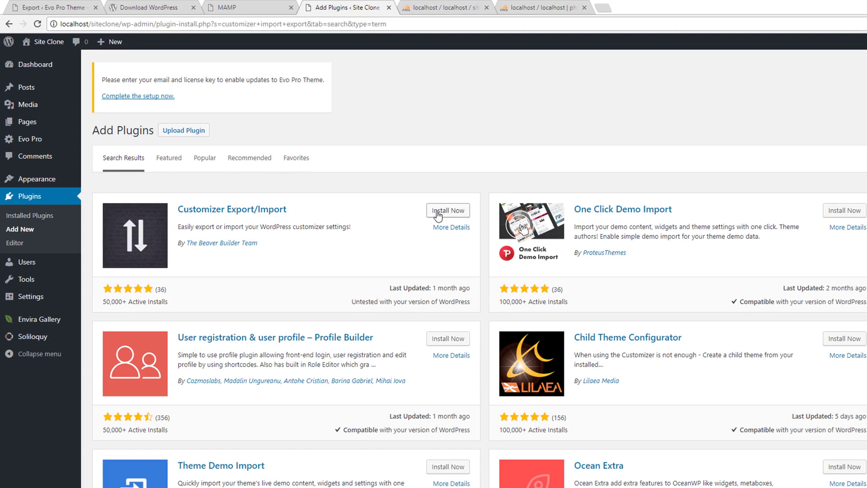
{"action": "left_click", "coordinate": [294, 145]}
{"action": "left_click", "coordinate": [127, 352]}
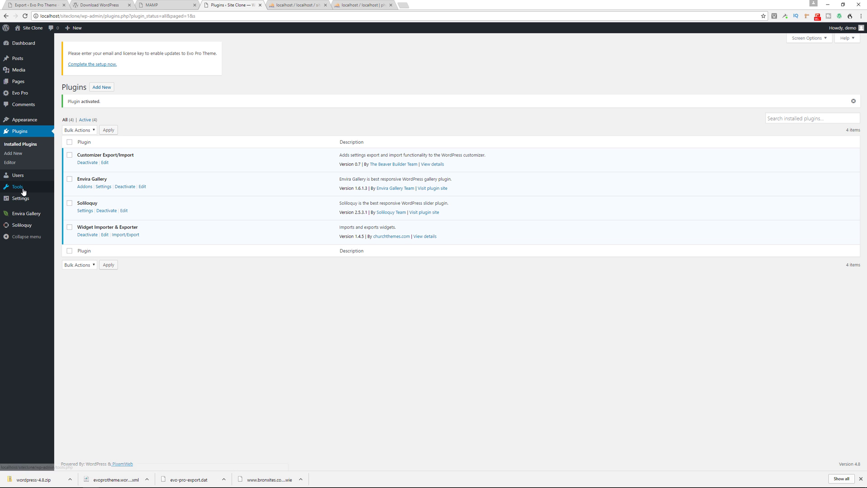
Step: Install the WordPress importer and upload evoprotheme.wordpress.2017-07-28.xml
{"action": "mouse_move", "coordinate": [18, 186]}
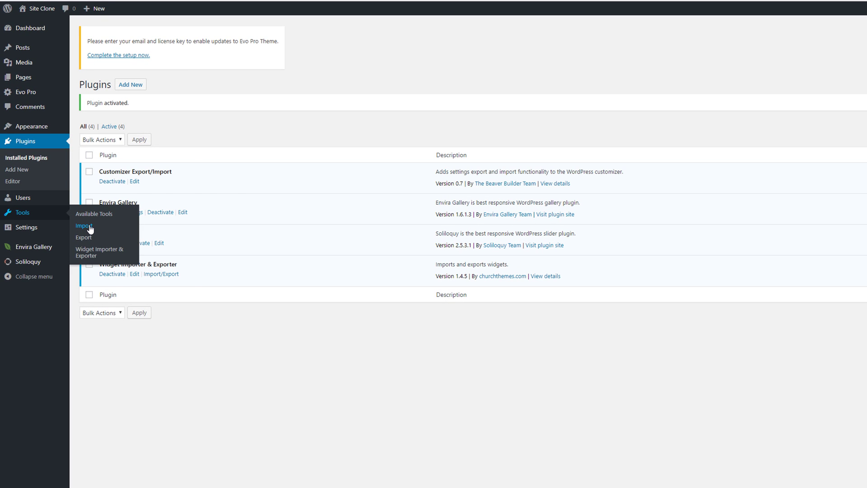
{"action": "left_click", "coordinate": [90, 229]}
{"action": "left_click", "coordinate": [91, 348]}
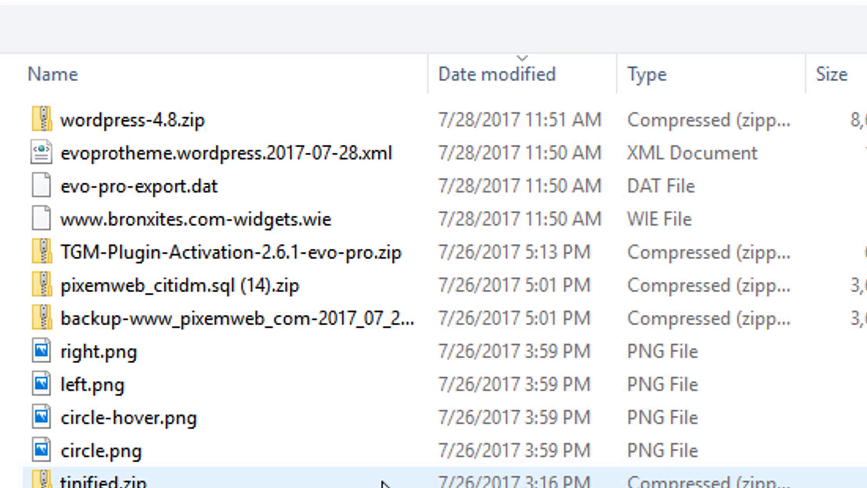
{"action": "left_click", "coordinate": [194, 118]}
{"action": "key", "text": "Return"}
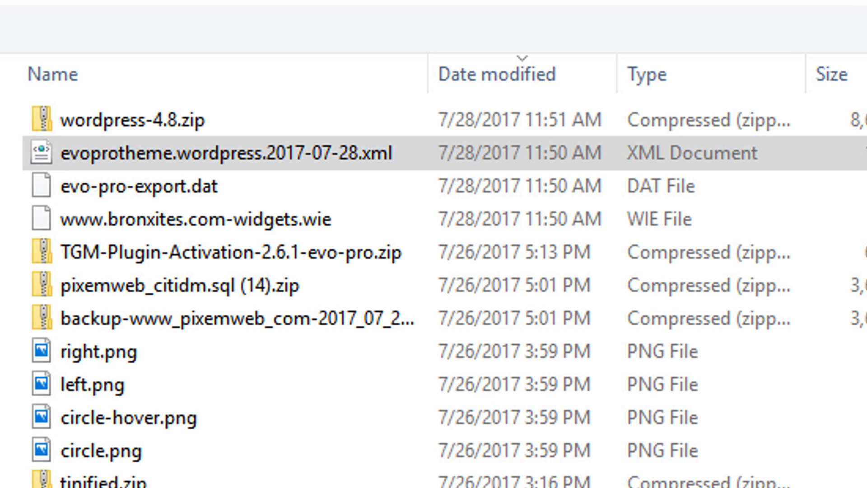
{"action": "left_click", "coordinate": [87, 144]}
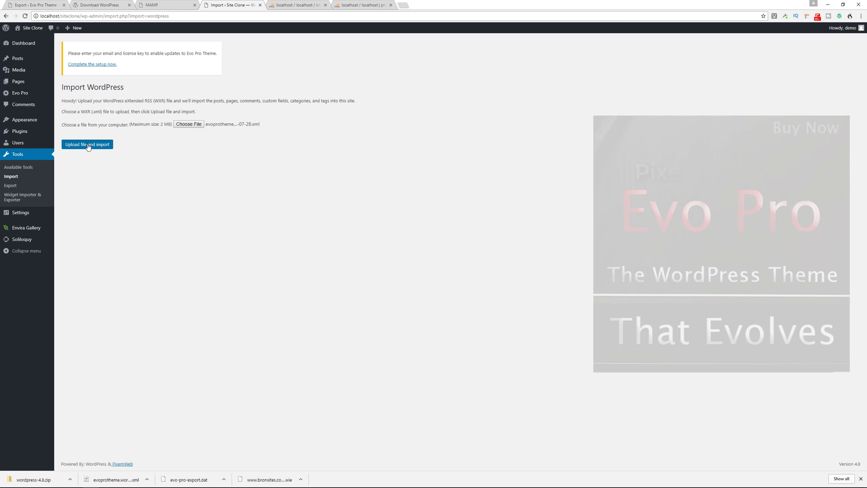
Step: Assign imported posts to an existing user, include file attachments, and run the import
{"action": "left_click", "coordinate": [157, 154]}
{"action": "left_click", "coordinate": [151, 176]}
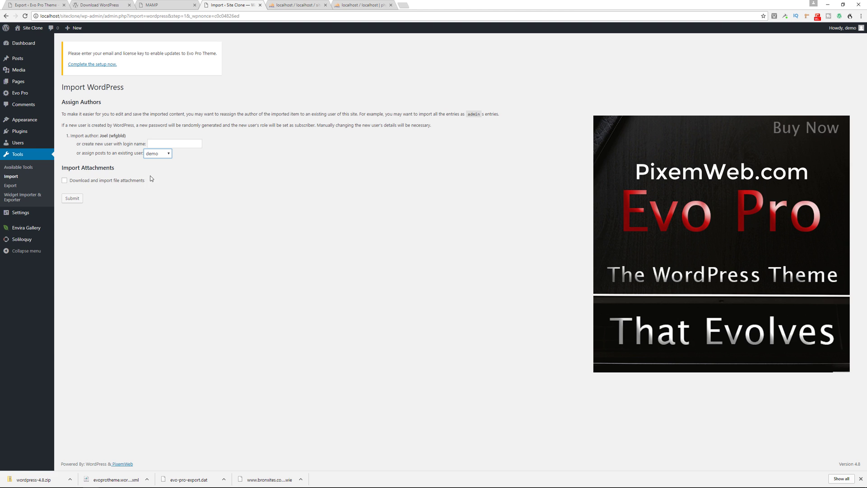
{"action": "left_click", "coordinate": [65, 181]}
{"action": "left_click", "coordinate": [74, 201]}
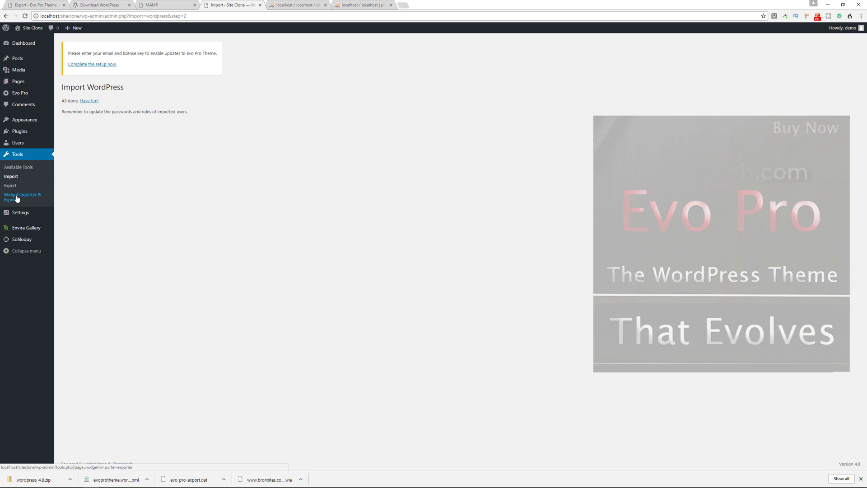
Step: View the imported posts on the Site Clone front page, then return to the Dashboard
{"action": "left_click", "coordinate": [26, 40]}
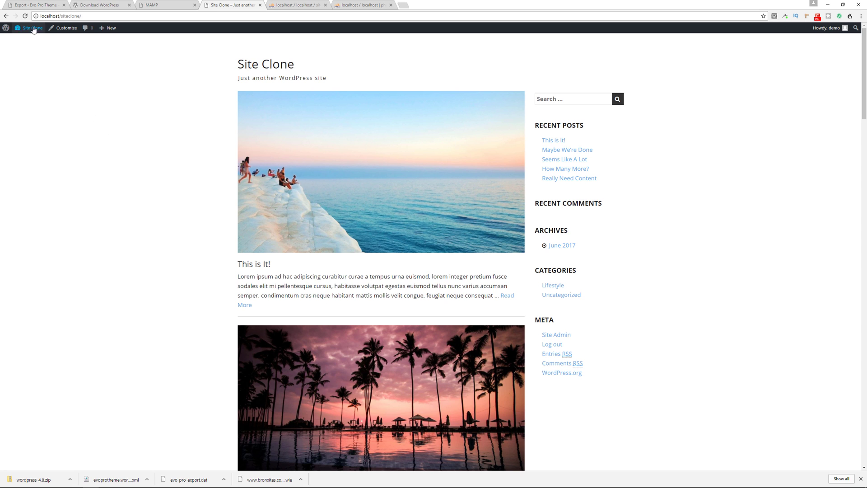
{"action": "left_click", "coordinate": [31, 42]}
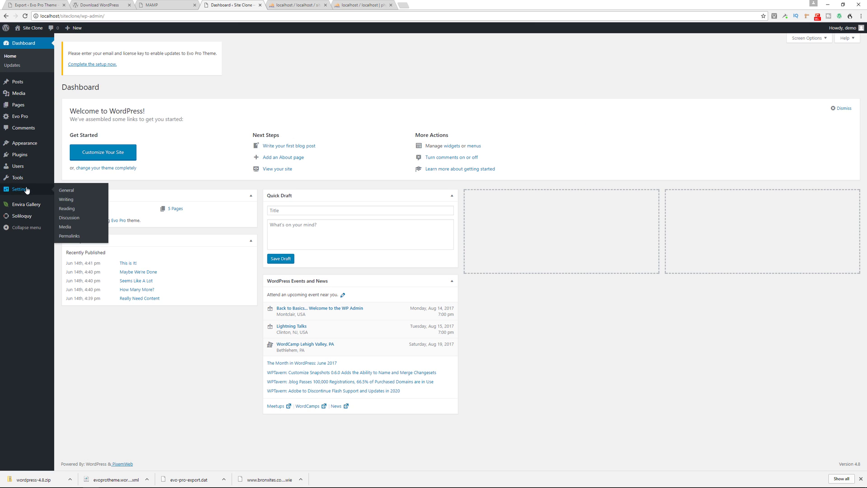
{"action": "mouse_move", "coordinate": [27, 178]}
{"action": "left_click", "coordinate": [74, 208]}
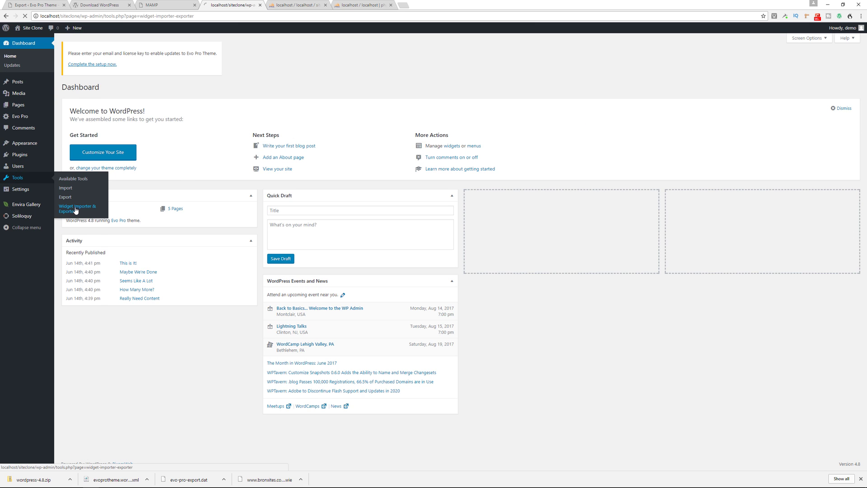
{"action": "left_click", "coordinate": [77, 147]}
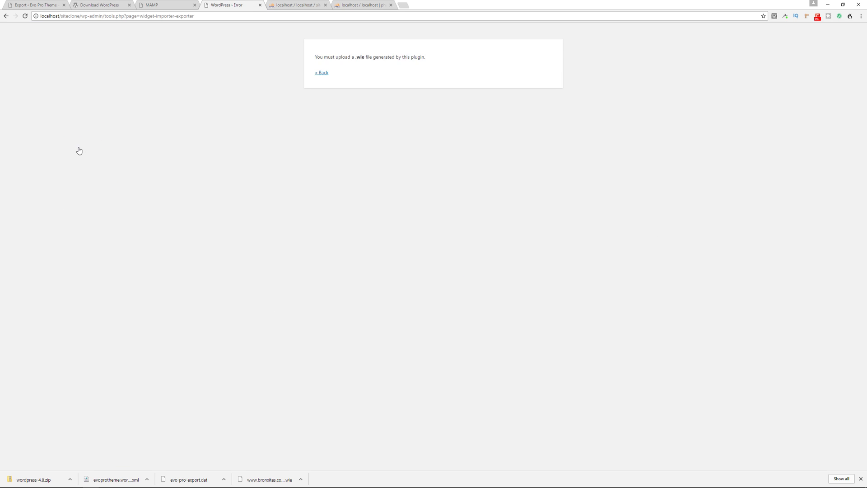
{"action": "left_click", "coordinate": [322, 72]}
{"action": "left_click", "coordinate": [74, 124]}
{"action": "left_click", "coordinate": [187, 265]}
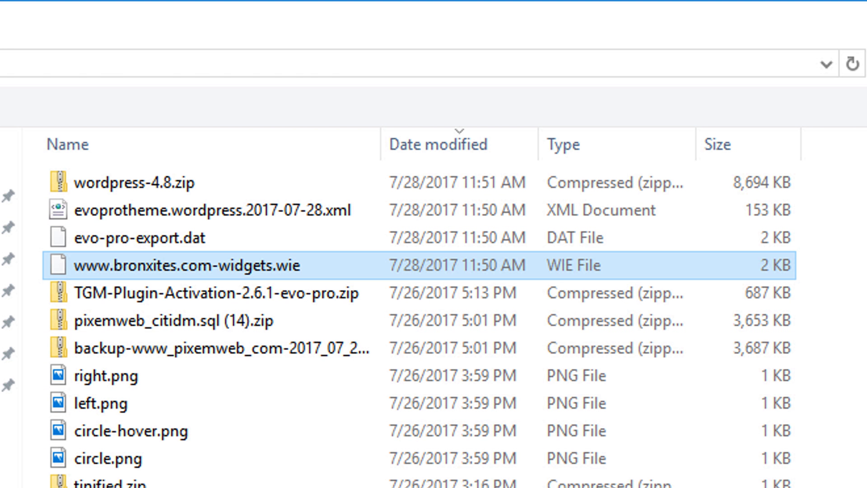
{"action": "key", "text": "Return"}
{"action": "left_click", "coordinate": [81, 147]}
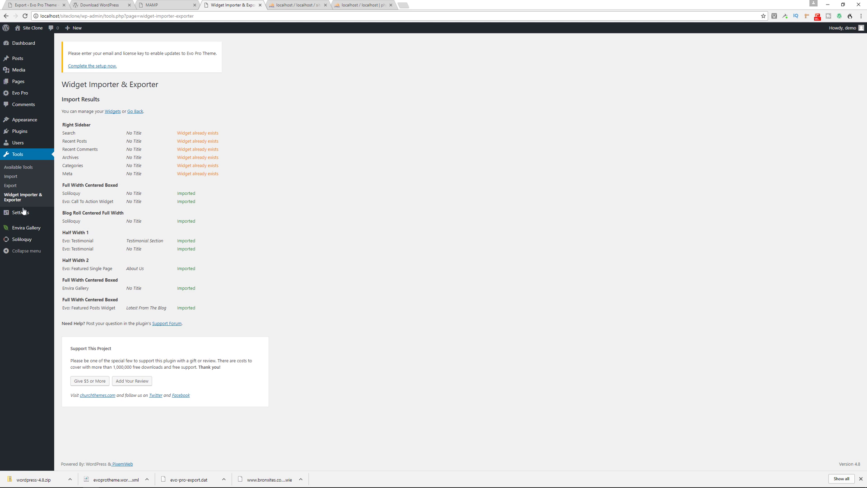
Step: In Reading Settings, set the static front page to Home and posts page to Blog
{"action": "mouse_move", "coordinate": [23, 212]}
{"action": "left_click", "coordinate": [67, 233]}
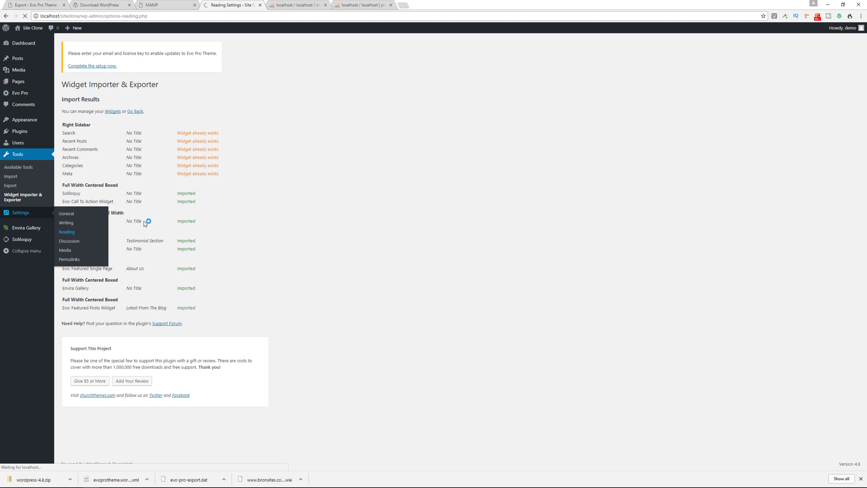
{"action": "left_click", "coordinate": [184, 134]}
{"action": "left_click", "coordinate": [182, 153]}
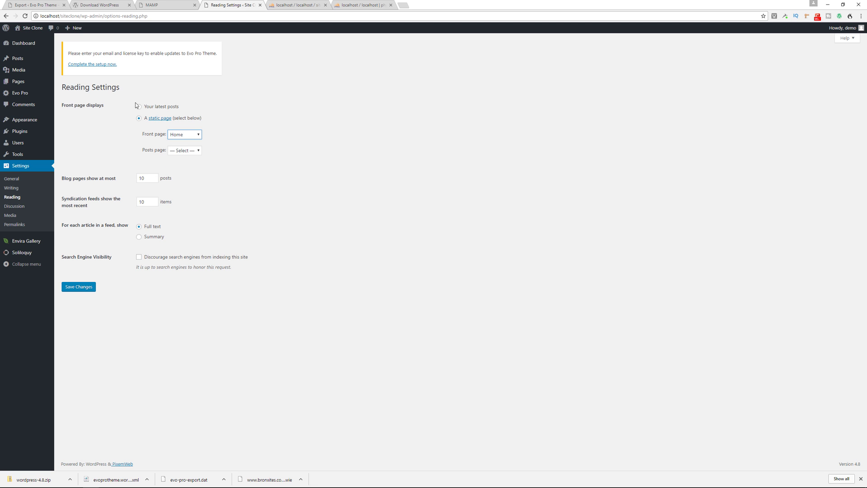
{"action": "left_click", "coordinate": [186, 150]}
{"action": "left_click", "coordinate": [80, 287]}
Step: Compare the Site Clone homepage with the live Evo Pro homepage, then open the Customizer
{"action": "mouse_move", "coordinate": [32, 124]}
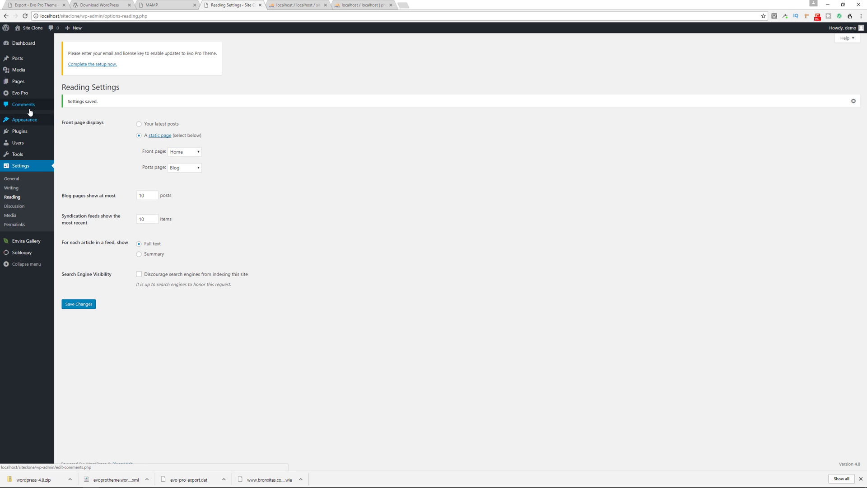
{"action": "left_click", "coordinate": [27, 40]}
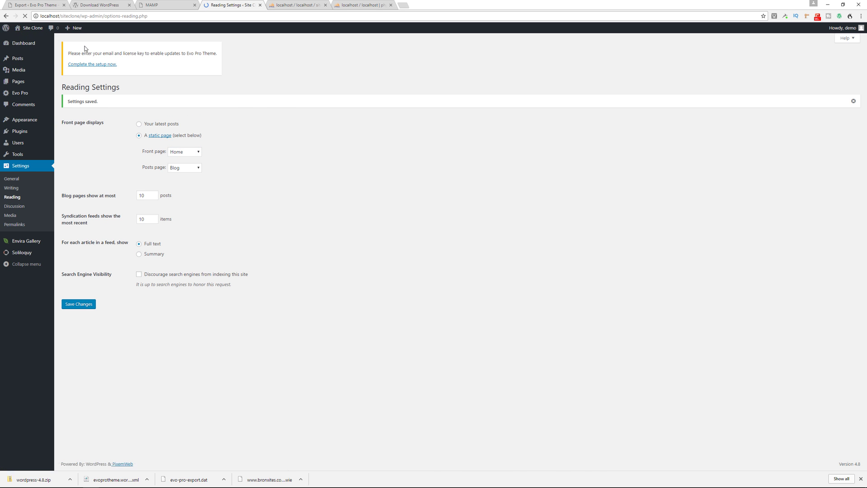
{"action": "scroll", "coordinate": [196, 152], "scroll_direction": "down", "scroll_amount": 8}
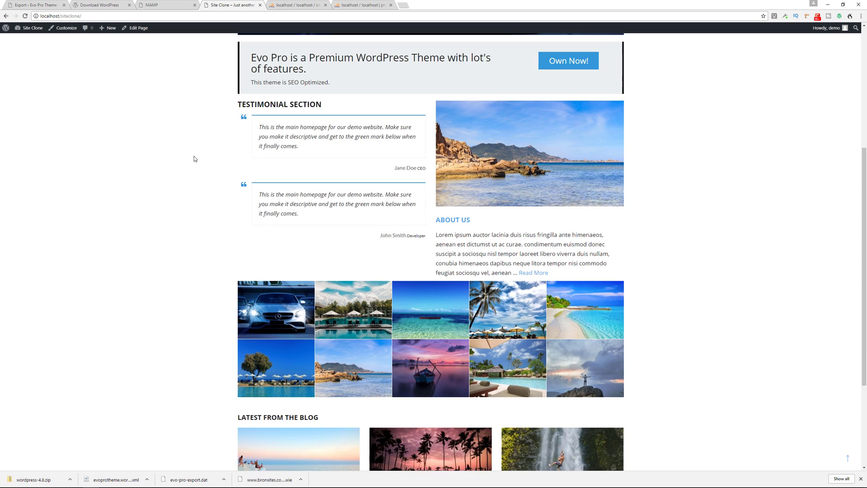
{"action": "key", "text": "Home"}
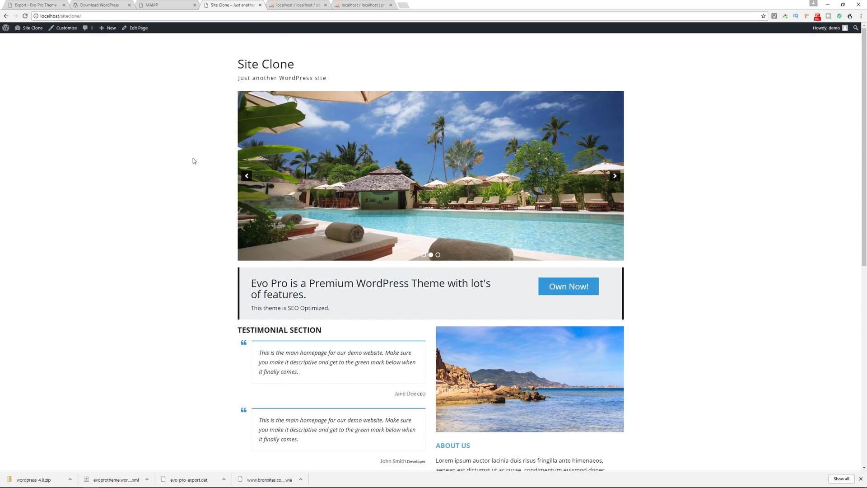
{"action": "left_click", "coordinate": [59, 5]}
{"action": "left_click", "coordinate": [36, 27]}
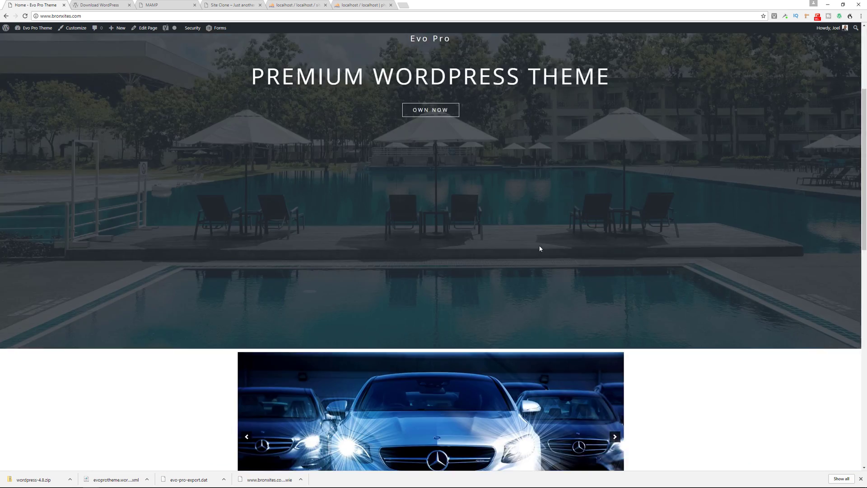
{"action": "scroll", "coordinate": [638, 294], "scroll_direction": "down", "scroll_amount": 10}
{"action": "key", "text": "Home"}
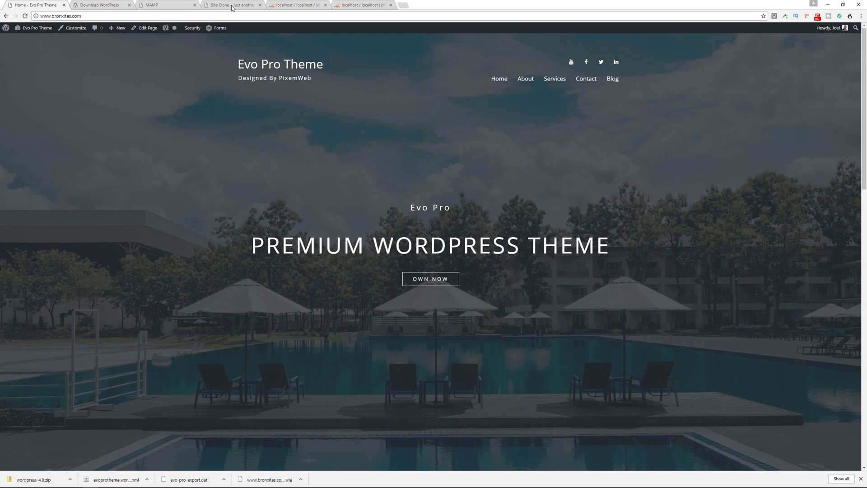
{"action": "left_click", "coordinate": [231, 6]}
{"action": "left_click", "coordinate": [64, 28]}
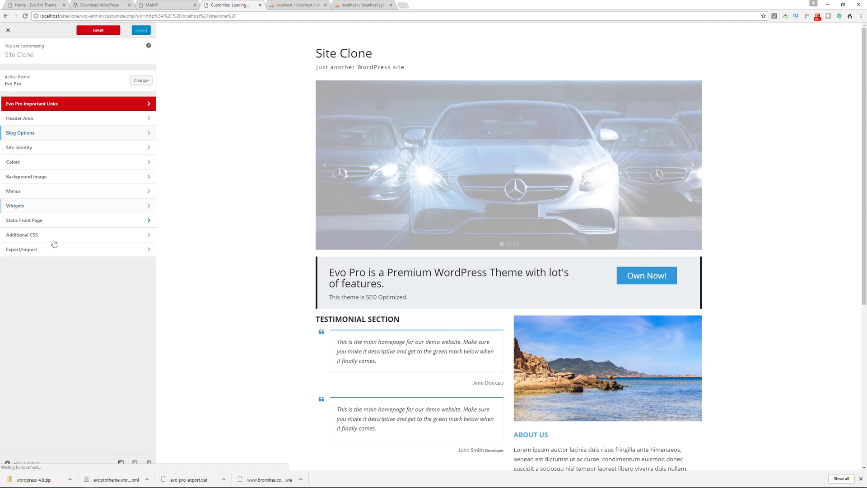
Step: Import evo-pro-export.dat in Customizer Export/Import, including its image files
{"action": "left_click", "coordinate": [43, 249]}
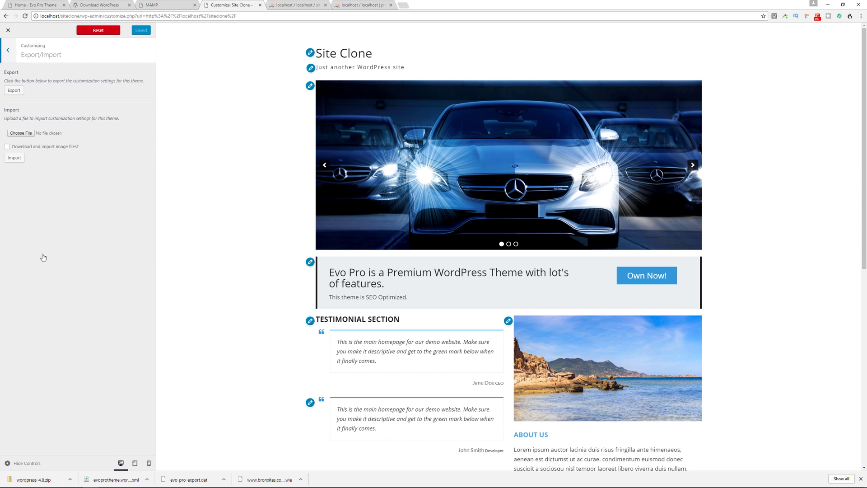
{"action": "left_click", "coordinate": [21, 133]}
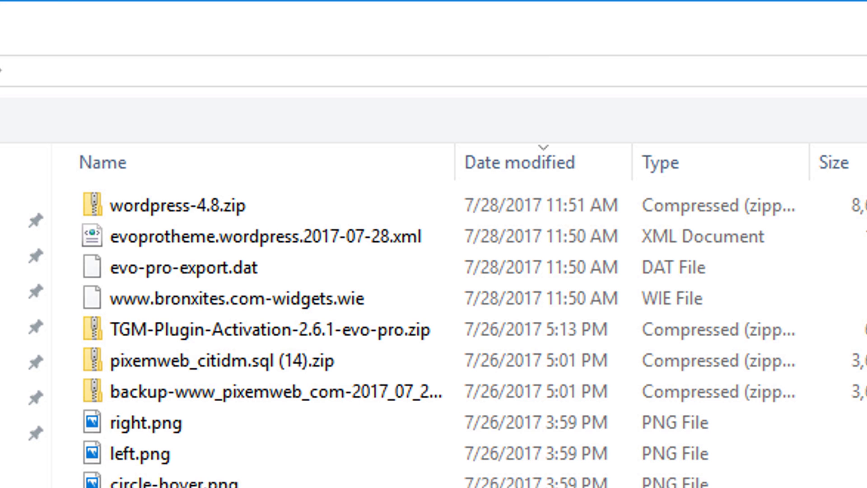
{"action": "left_click", "coordinate": [321, 284]}
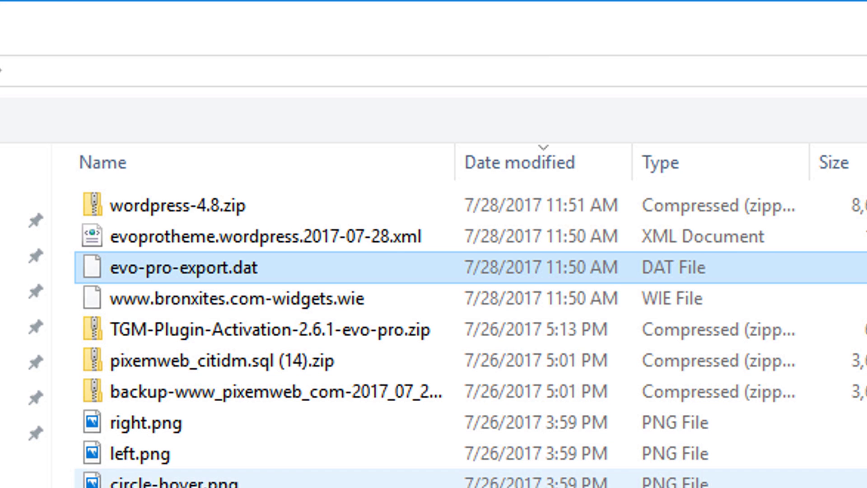
{"action": "key", "text": "Return"}
{"action": "left_click", "coordinate": [7, 146]}
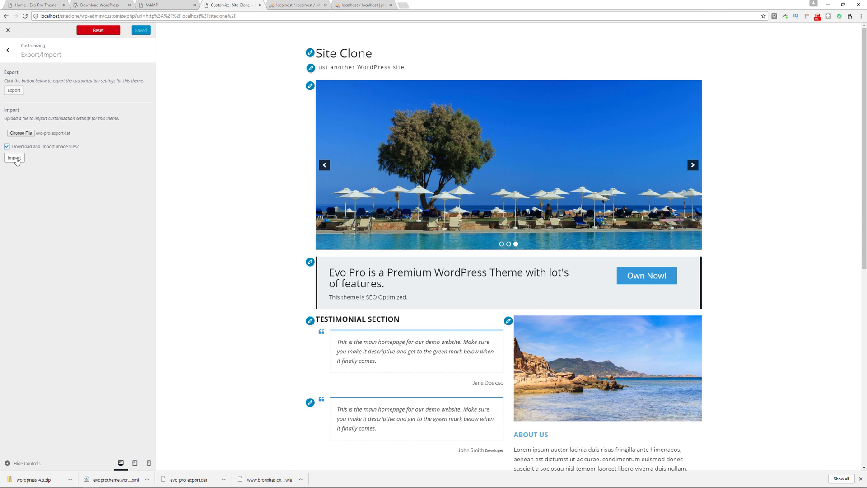
{"action": "left_click", "coordinate": [14, 158]}
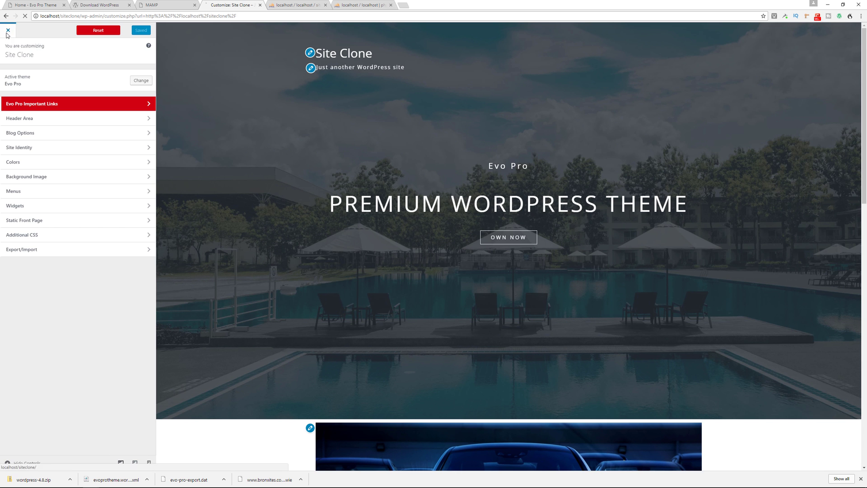
Step: Close the Customizer and compare the new hero with the live Evo Pro site
{"action": "left_click", "coordinate": [8, 31]}
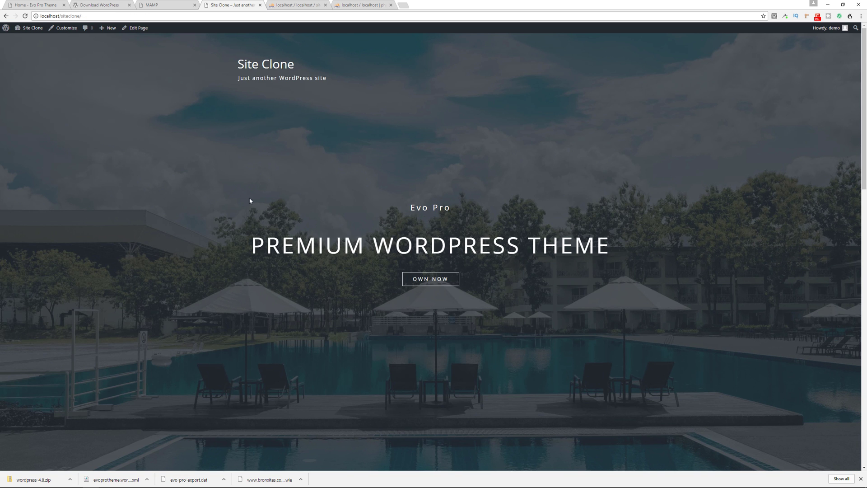
{"action": "scroll", "coordinate": [250, 201], "scroll_direction": "down", "scroll_amount": 10}
{"action": "scroll", "coordinate": [153, 215], "scroll_direction": "up", "scroll_amount": 10}
{"action": "left_click", "coordinate": [36, 6]}
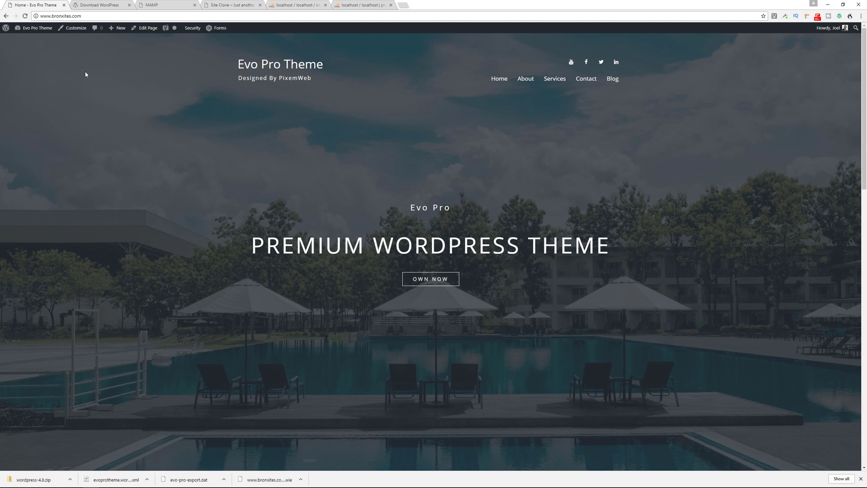
{"action": "left_click", "coordinate": [232, 5]}
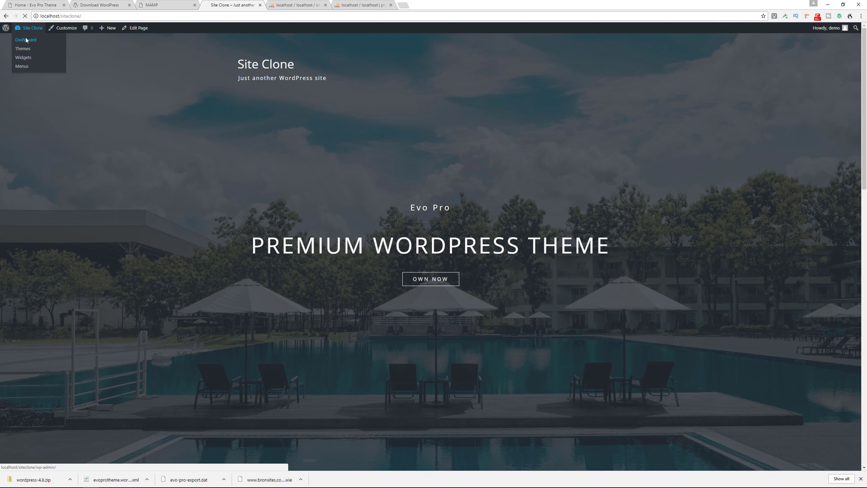
Step: Add all five pages to the Main Menu, set it as Primary Menu, save, and check the front end
{"action": "left_click", "coordinate": [24, 48]}
{"action": "mouse_move", "coordinate": [20, 143]}
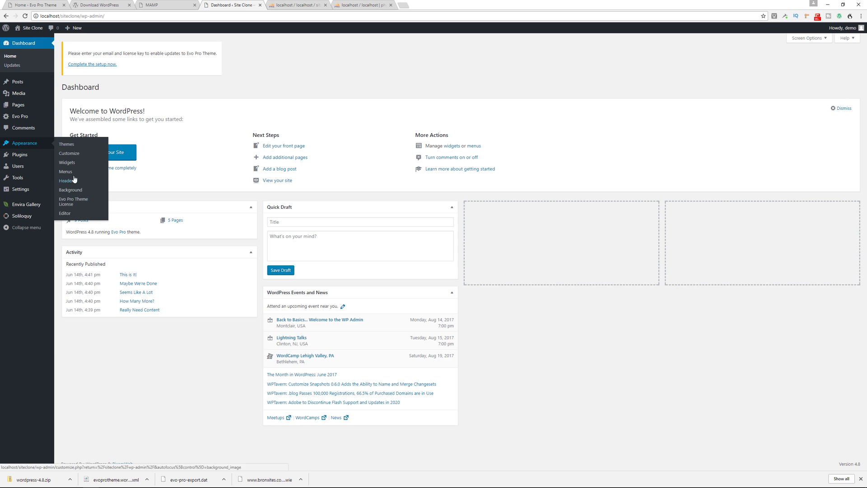
{"action": "left_click", "coordinate": [68, 171]}
{"action": "left_click", "coordinate": [74, 231]}
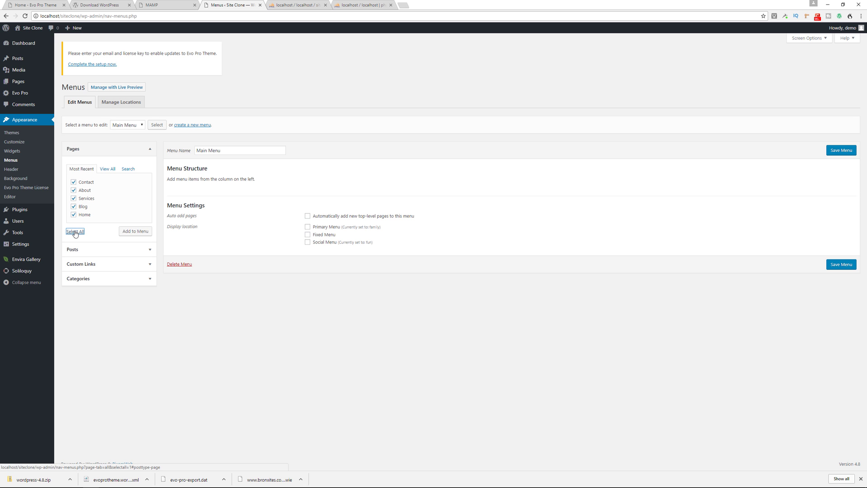
{"action": "left_click", "coordinate": [125, 233]}
{"action": "left_click", "coordinate": [307, 313]}
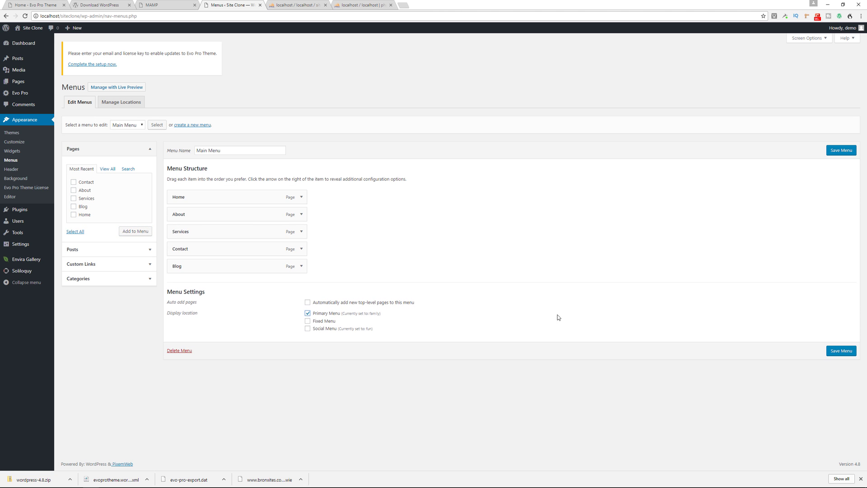
{"action": "left_click", "coordinate": [841, 350]}
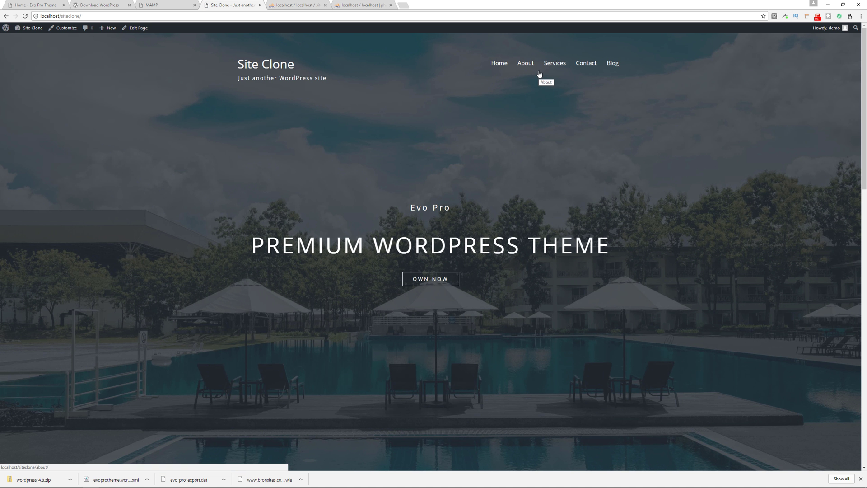
{"action": "left_click", "coordinate": [42, 9]}
{"action": "left_click", "coordinate": [228, 6]}
Step: Load the Social Menu and add a custom link 'facebook' pointing to facebook.com
{"action": "mouse_move", "coordinate": [29, 27]}
{"action": "left_click", "coordinate": [19, 66]}
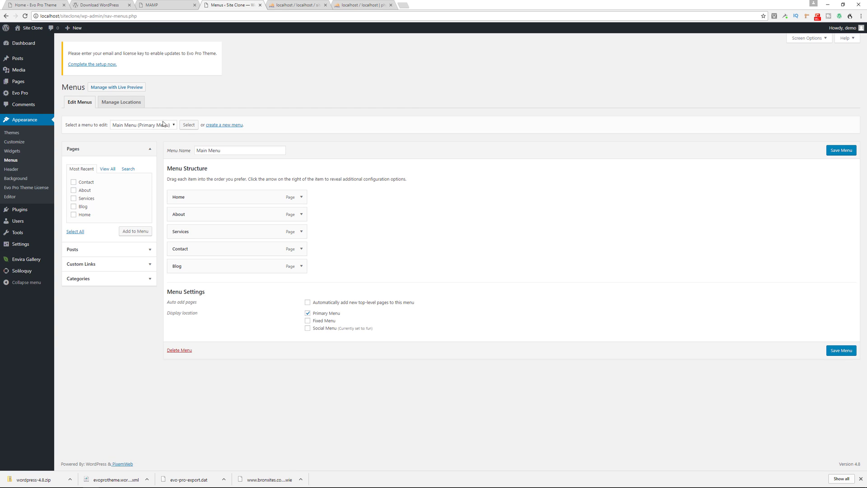
{"action": "left_click", "coordinate": [142, 125]}
{"action": "left_click", "coordinate": [131, 147]}
{"action": "left_click", "coordinate": [189, 124]}
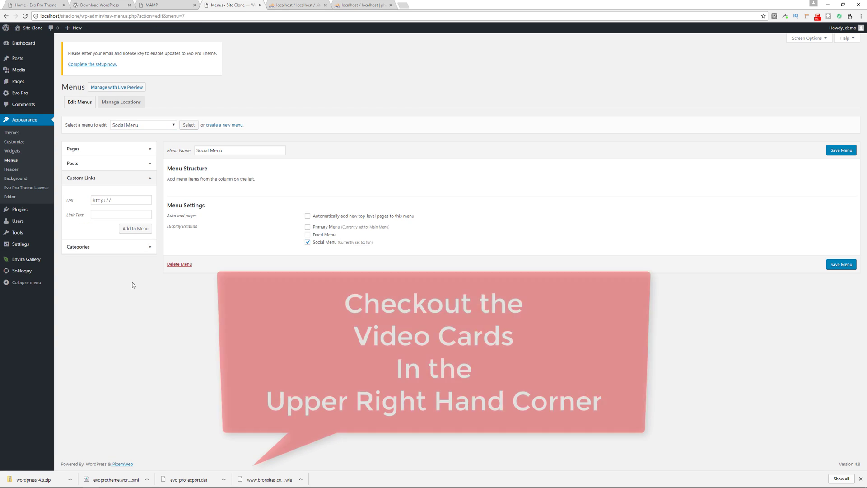
{"action": "left_click", "coordinate": [115, 200]}
{"action": "type", "text": "facebook.com"}
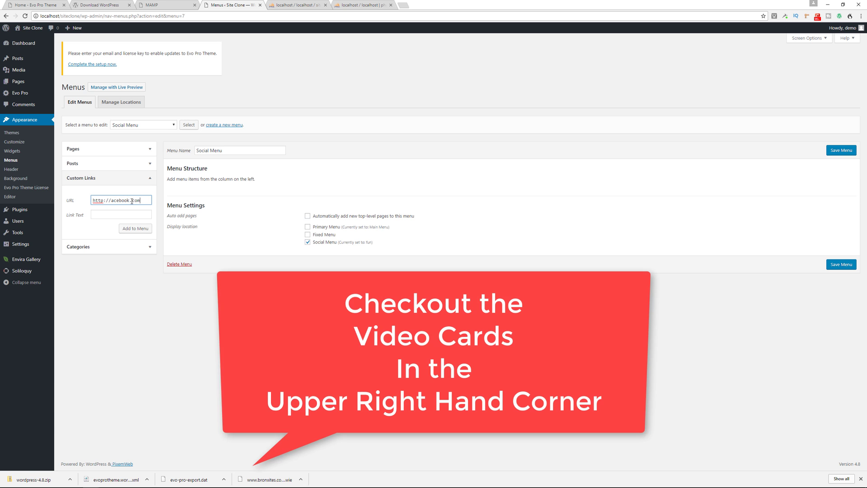
{"action": "left_click", "coordinate": [110, 215]}
{"action": "type", "text": "facebook"}
{"action": "left_click", "coordinate": [135, 228]}
Step: Add a twitter.com custom link, save the Social Menu, and view the homepage header icons
{"action": "left_click", "coordinate": [121, 200]}
{"action": "type", "text": "twitter.com"}
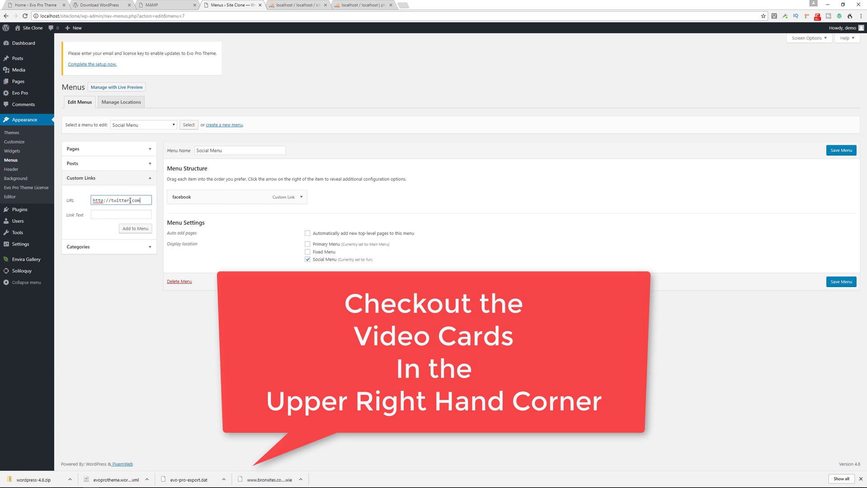
{"action": "left_click", "coordinate": [110, 215]}
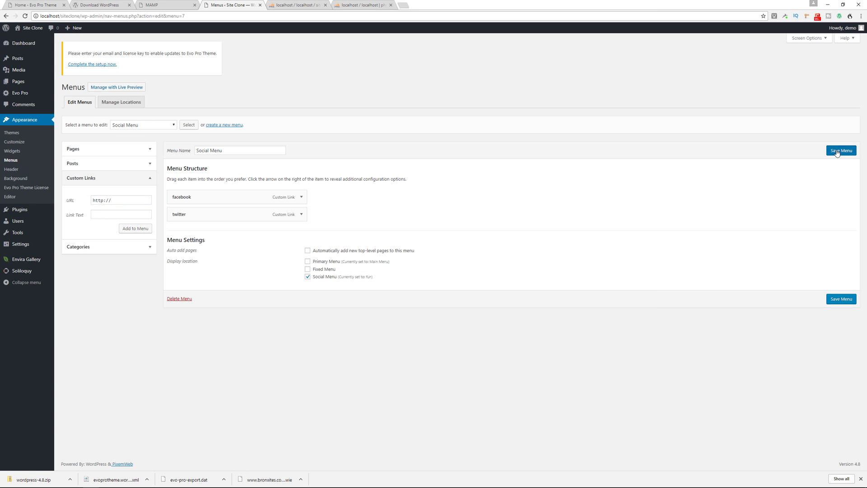
{"action": "left_click", "coordinate": [835, 149]}
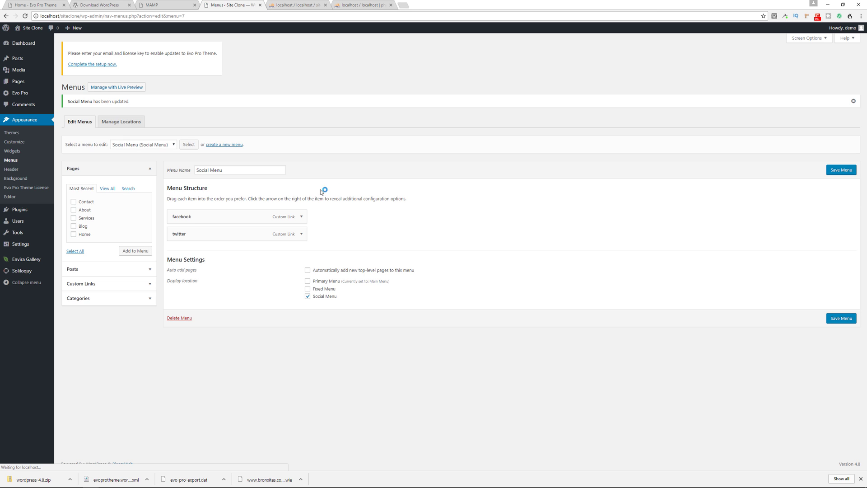
{"action": "left_click", "coordinate": [27, 39]}
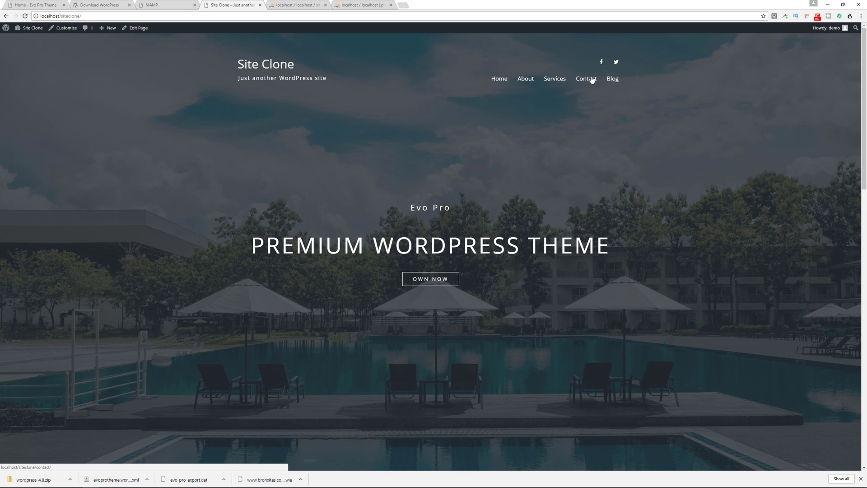
{"action": "scroll", "coordinate": [121, 180], "scroll_direction": "down", "scroll_amount": 15}
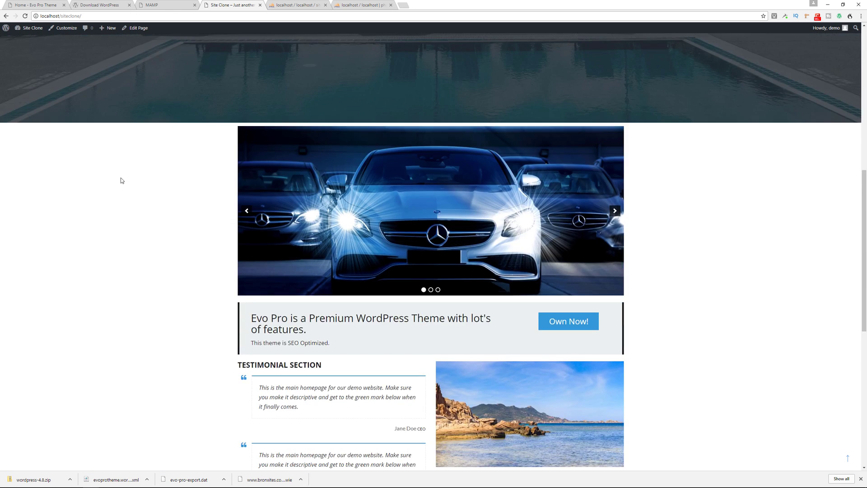
{"action": "scroll", "coordinate": [120, 180], "scroll_direction": "up", "scroll_amount": 15}
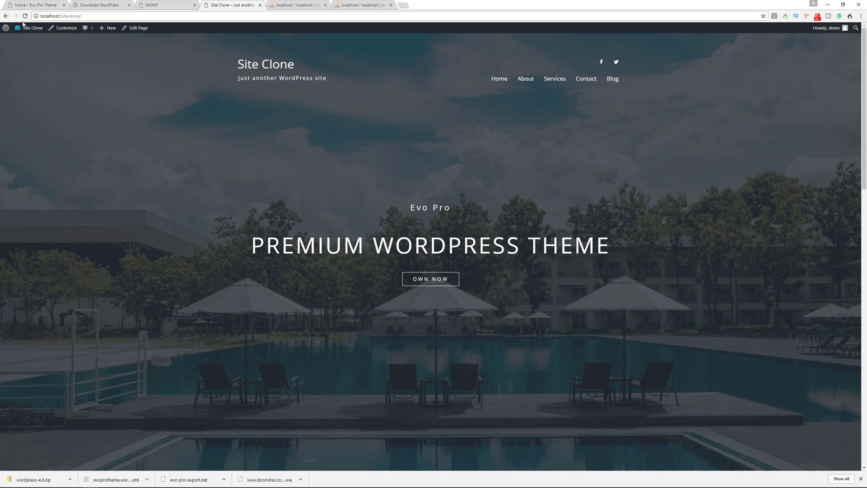
{"action": "left_click", "coordinate": [33, 5]}
{"action": "left_click", "coordinate": [228, 5]}
{"action": "left_click", "coordinate": [612, 79]}
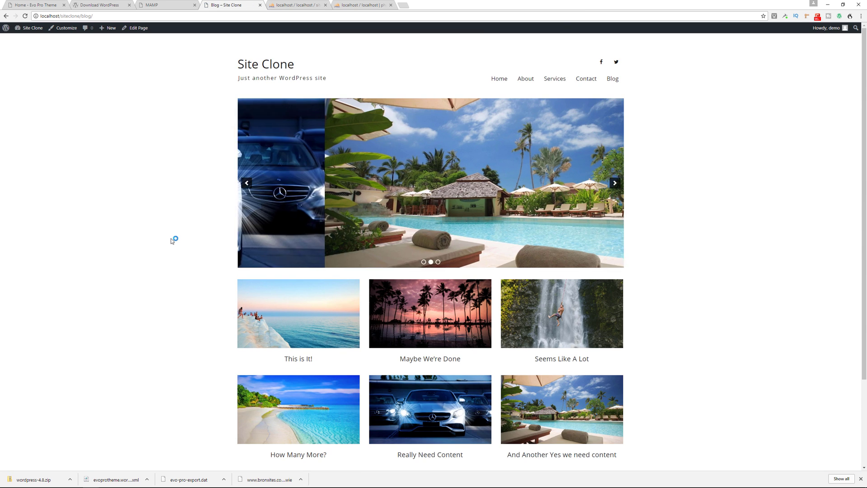
{"action": "scroll", "coordinate": [171, 238], "scroll_direction": "down", "scroll_amount": 3}
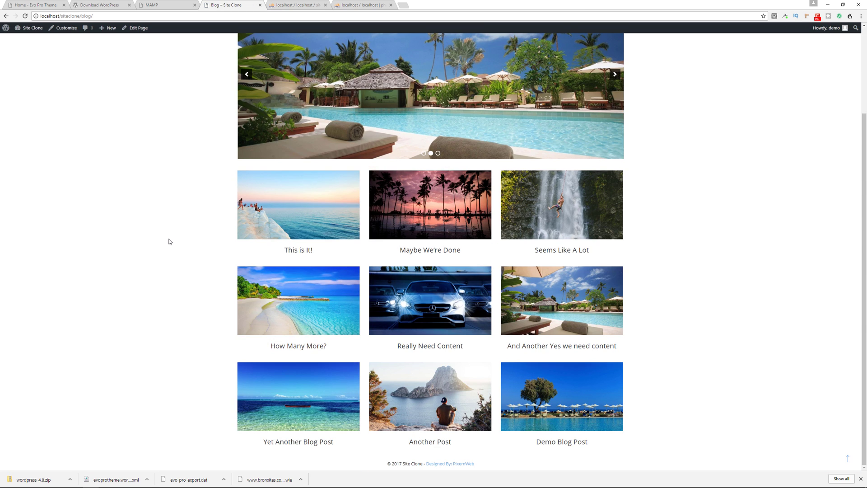
{"action": "scroll", "coordinate": [170, 241], "scroll_direction": "up", "scroll_amount": 3}
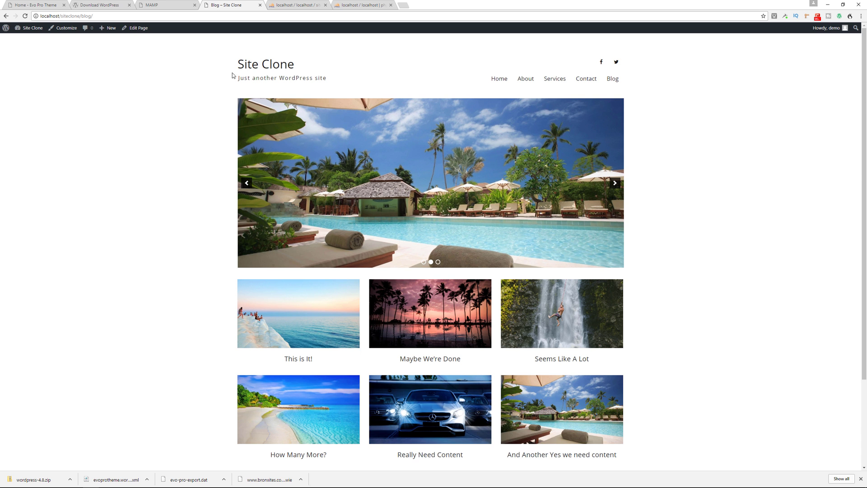
{"action": "left_click", "coordinate": [256, 67]}
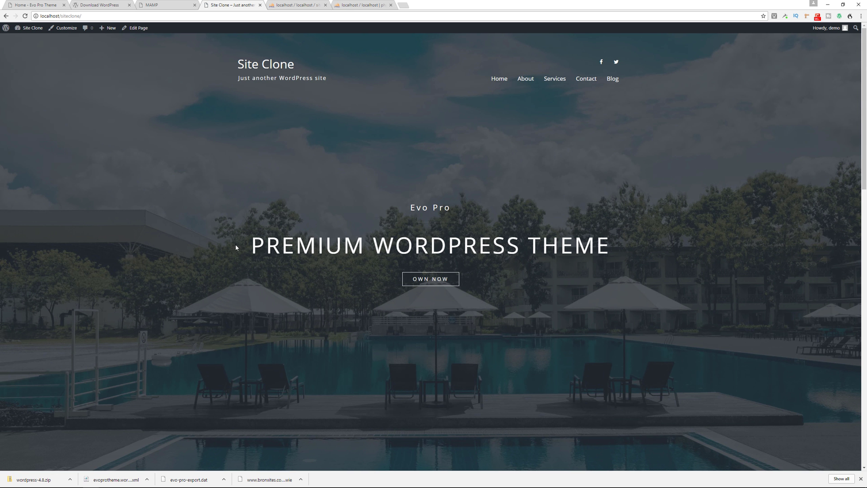
Step: Show the live bronxites.com Evo Pro homepage to compare its hero with the clone
{"action": "left_click", "coordinate": [45, 5]}
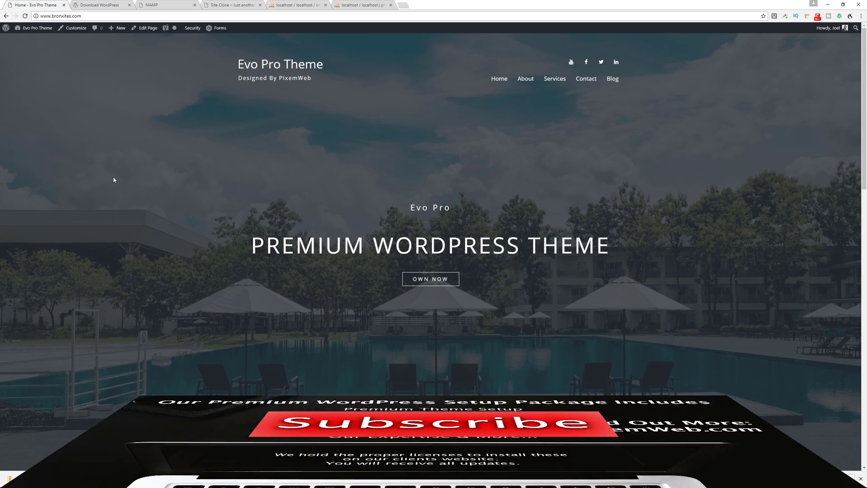